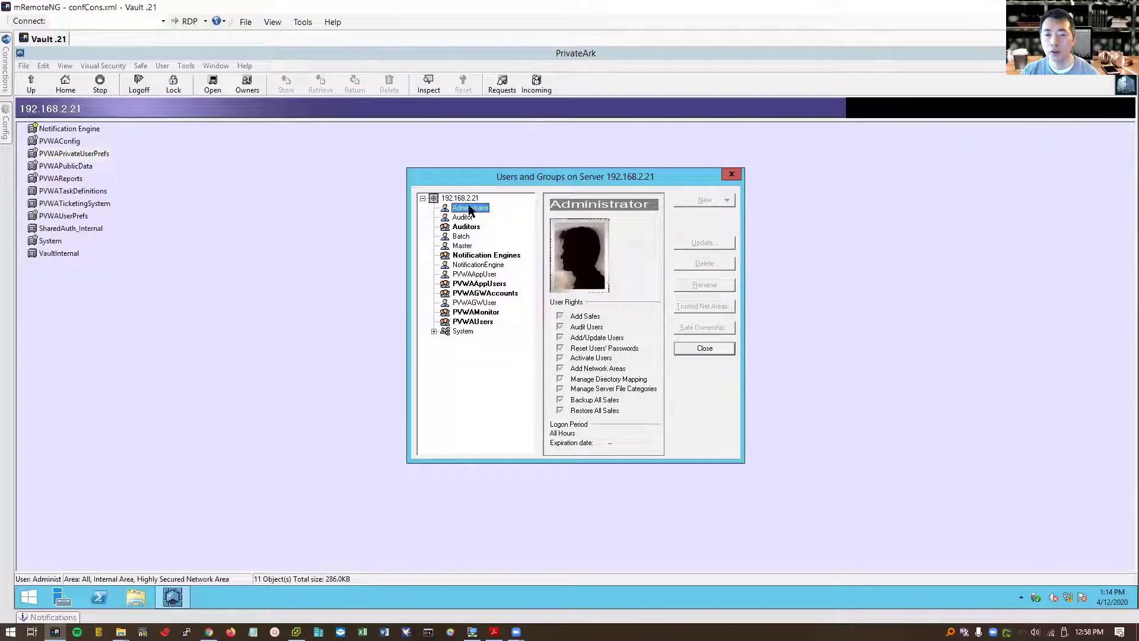
Step: Close the Users and Groups window in the PrivateArk Client
{"action": "left_click", "coordinate": [688, 348]}
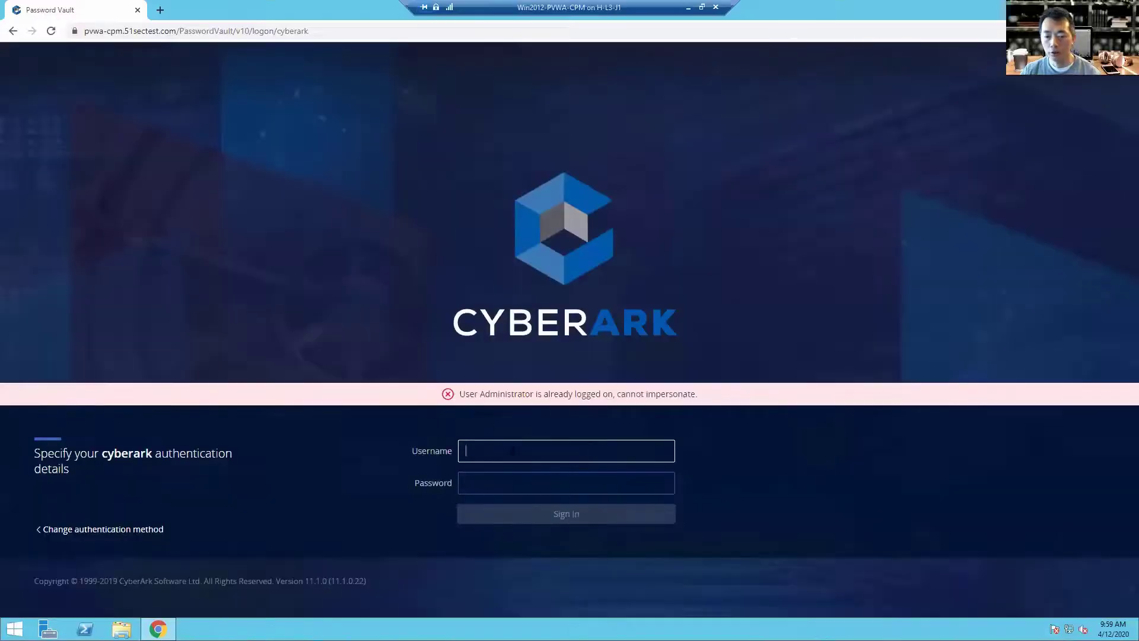
Step: Sign in to PVWA with the administrator account and its password
{"action": "type", "text": "administrat"}
{"action": "key", "text": "Down"}
{"action": "key", "text": "Return"}
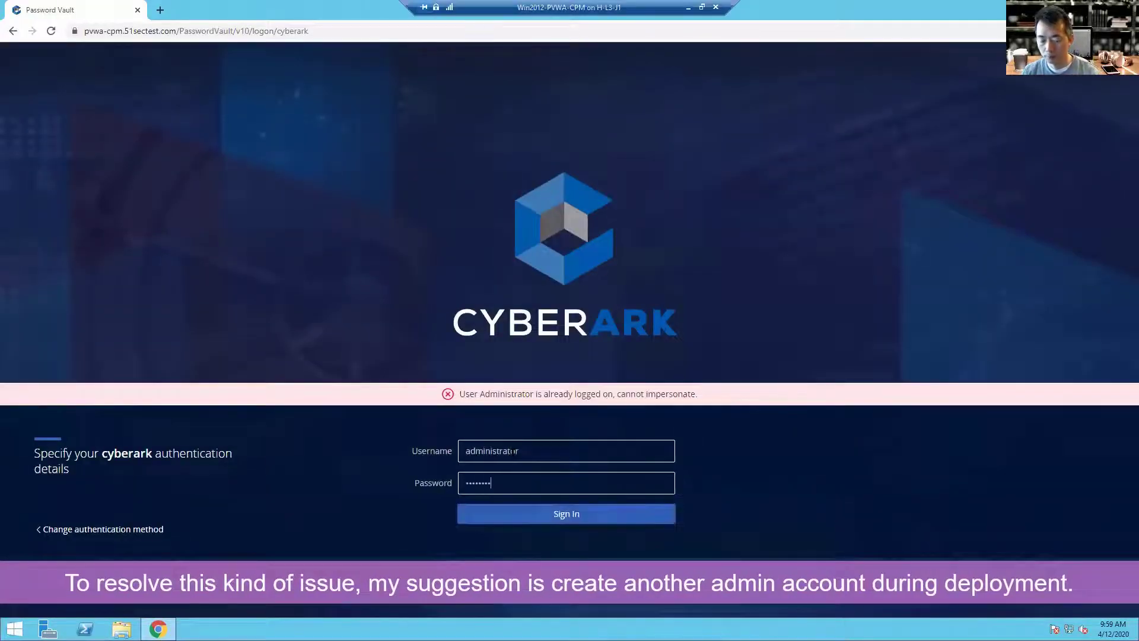
{"action": "key", "text": "Return"}
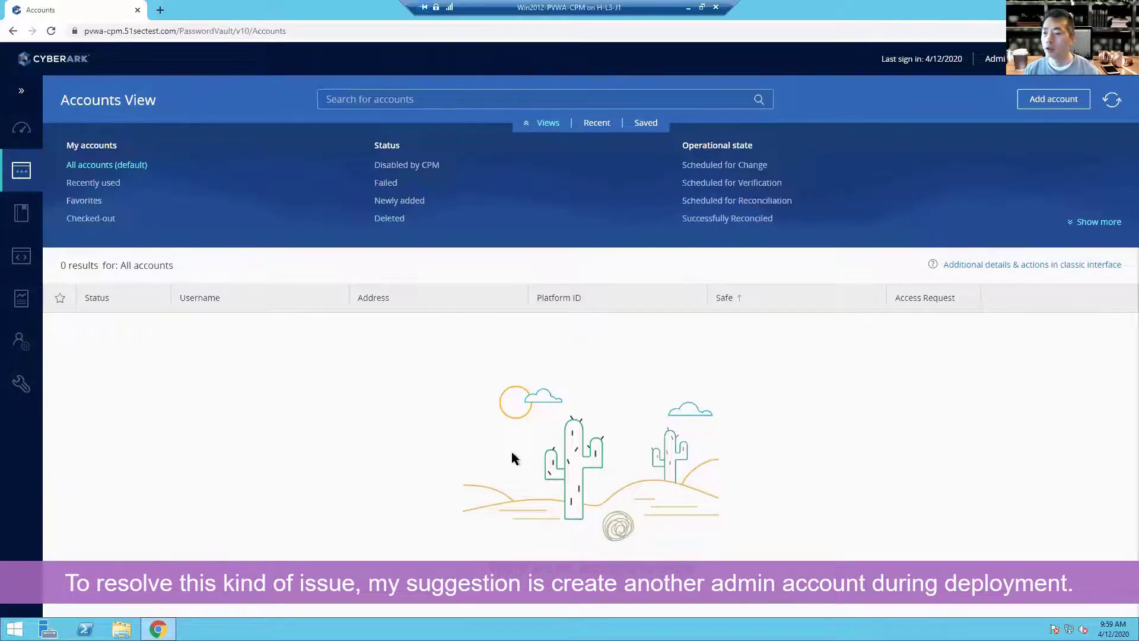
Step: Check Policies > System Health for the connected PVWA, then show the desktop
{"action": "left_click", "coordinate": [26, 219]}
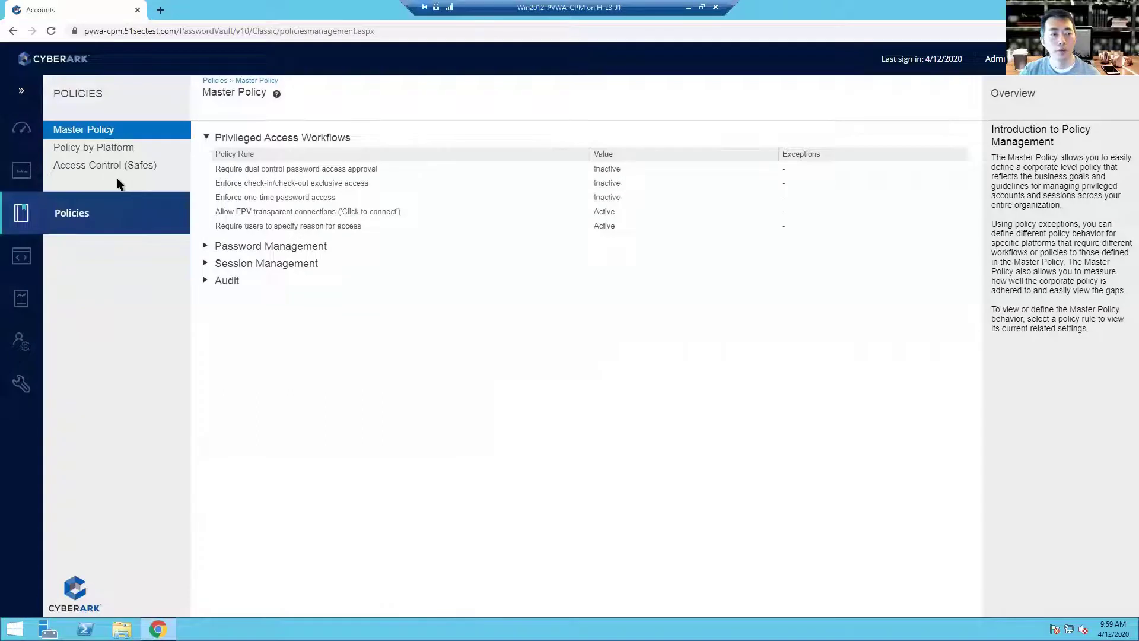
{"action": "left_click", "coordinate": [22, 128]}
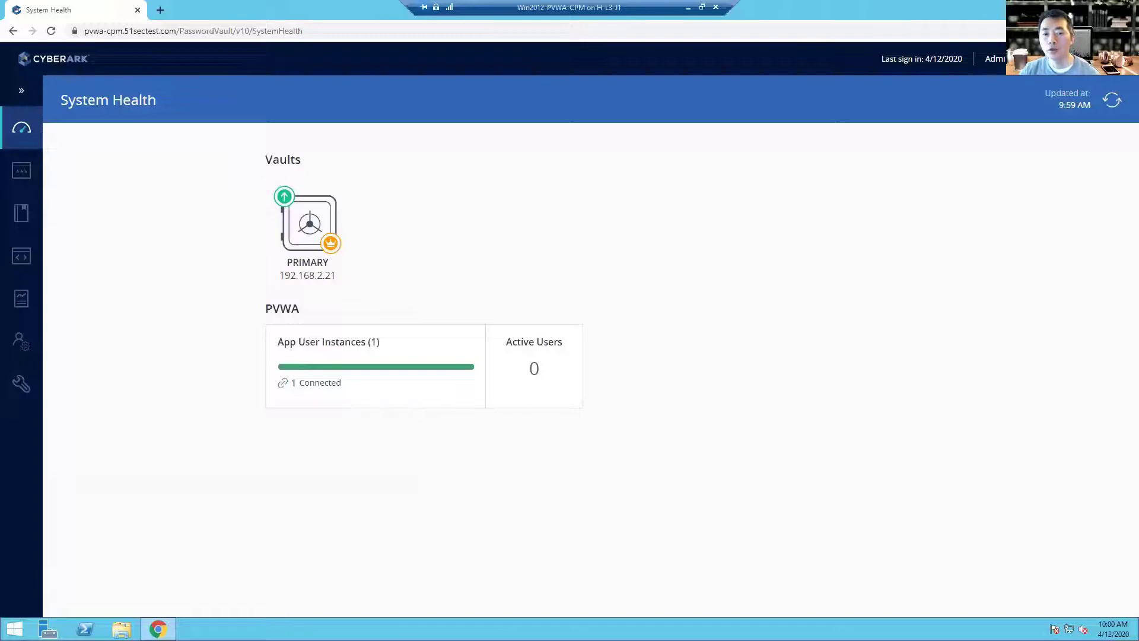
{"action": "key", "text": "super+d"}
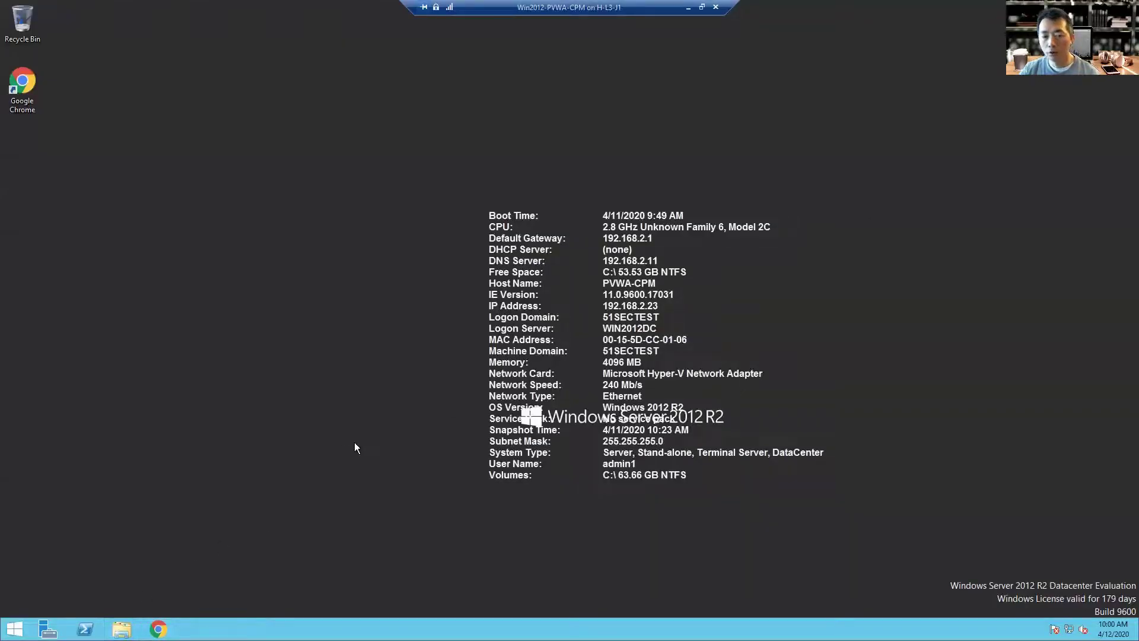
Step: Browse a maximized This PC window to C:\InstallationFiles\Central Policy Manager
{"action": "key", "text": "super+e"}
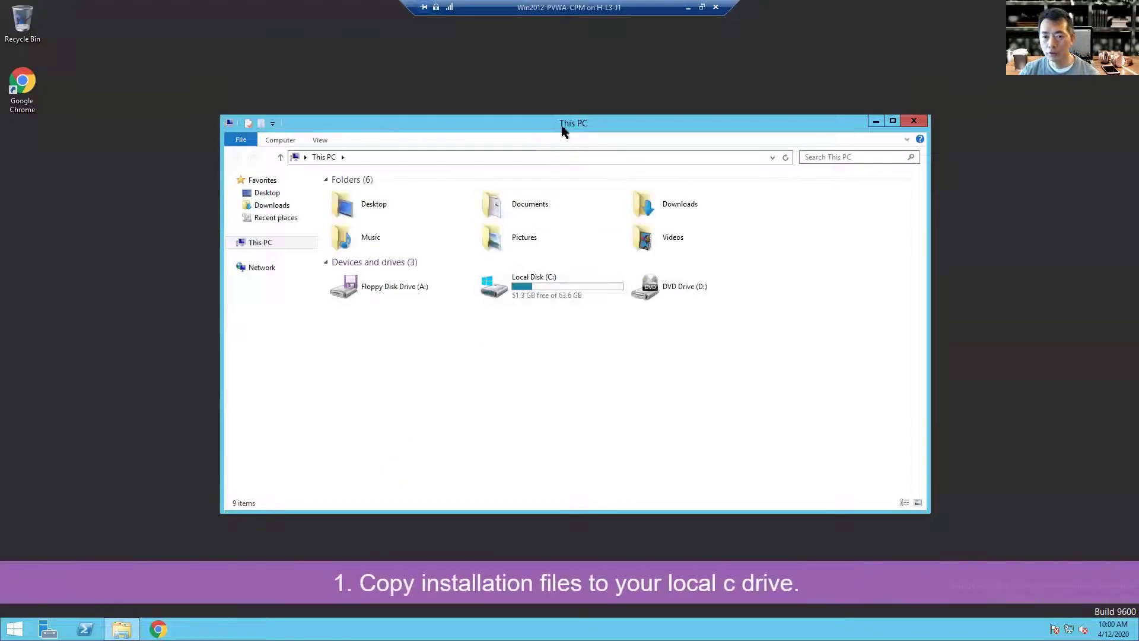
{"action": "double_click", "coordinate": [563, 126]}
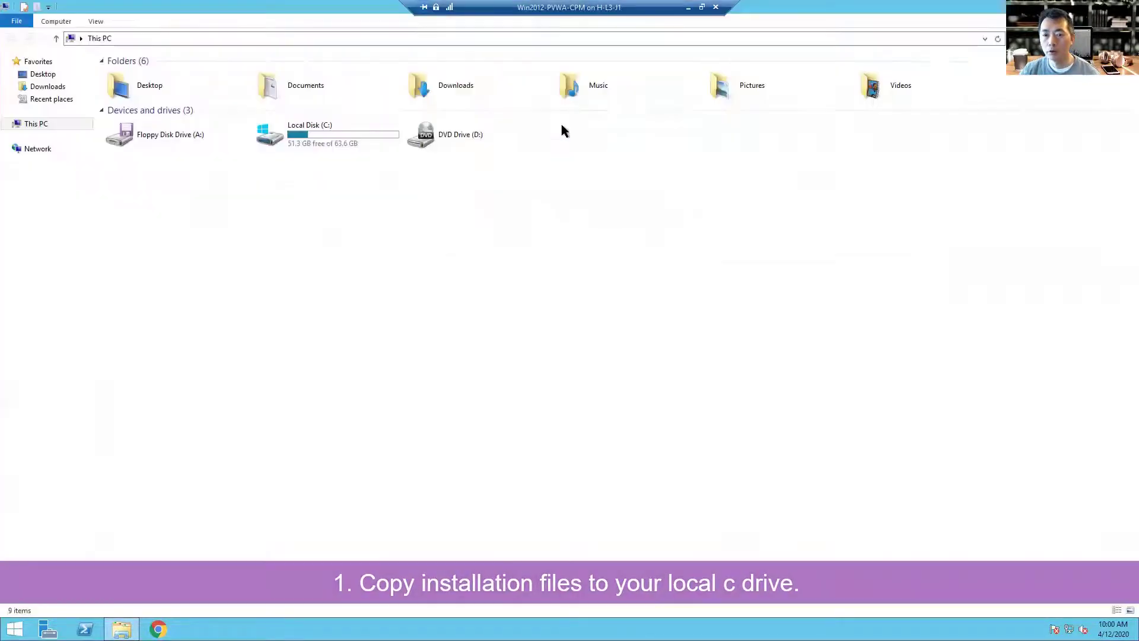
{"action": "double_click", "coordinate": [329, 140]}
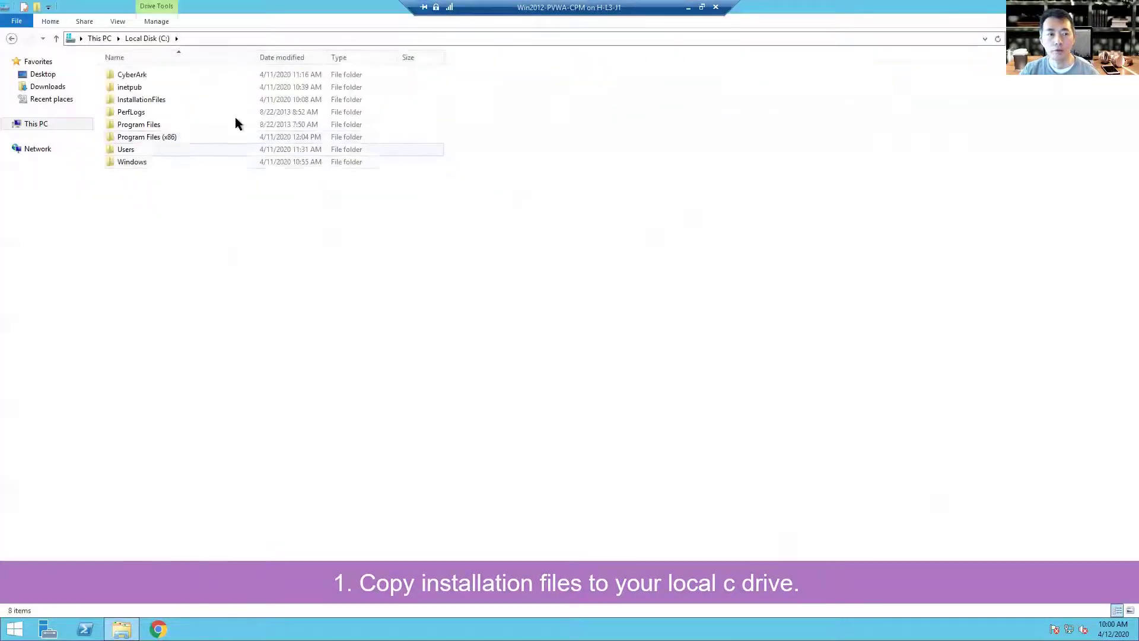
{"action": "left_click", "coordinate": [187, 74]}
{"action": "double_click", "coordinate": [172, 99]}
{"action": "double_click", "coordinate": [172, 100]}
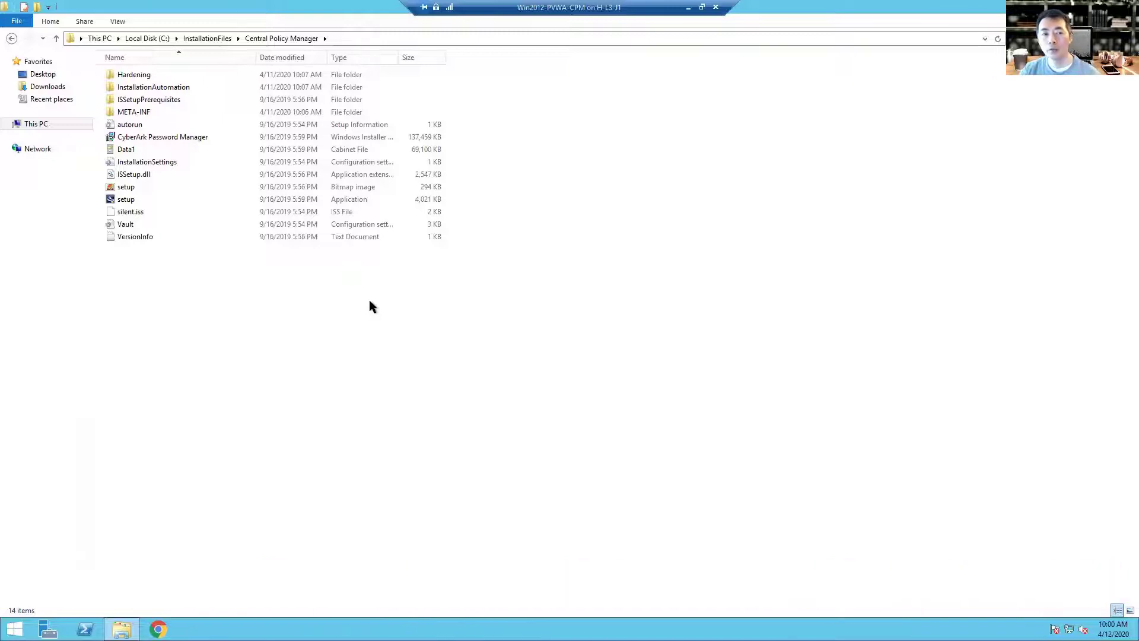
{"action": "right_click", "coordinate": [228, 201]}
{"action": "left_click", "coordinate": [472, 321]}
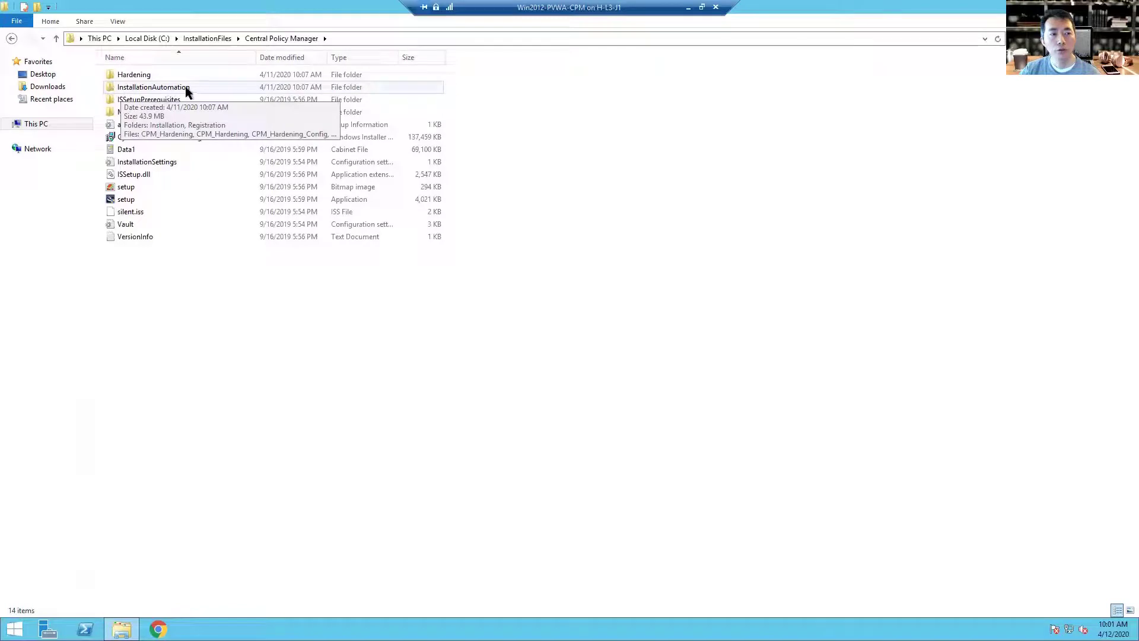
Step: Open InstallationAutomation and select the CPM_PreInstallation script
{"action": "double_click", "coordinate": [204, 87]}
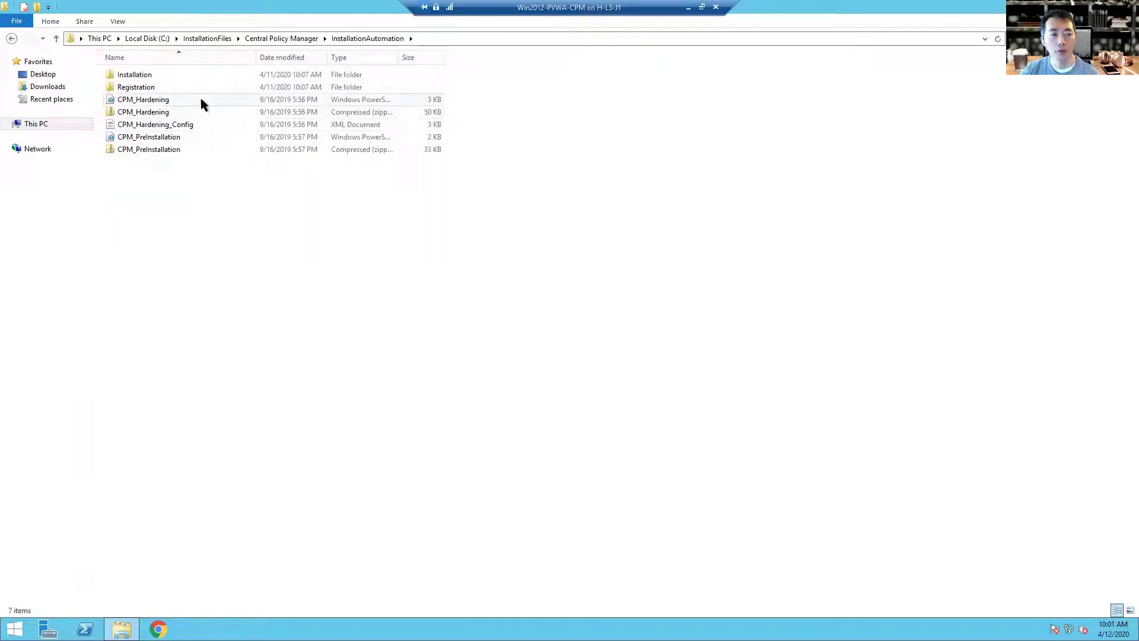
{"action": "left_click", "coordinate": [200, 99]}
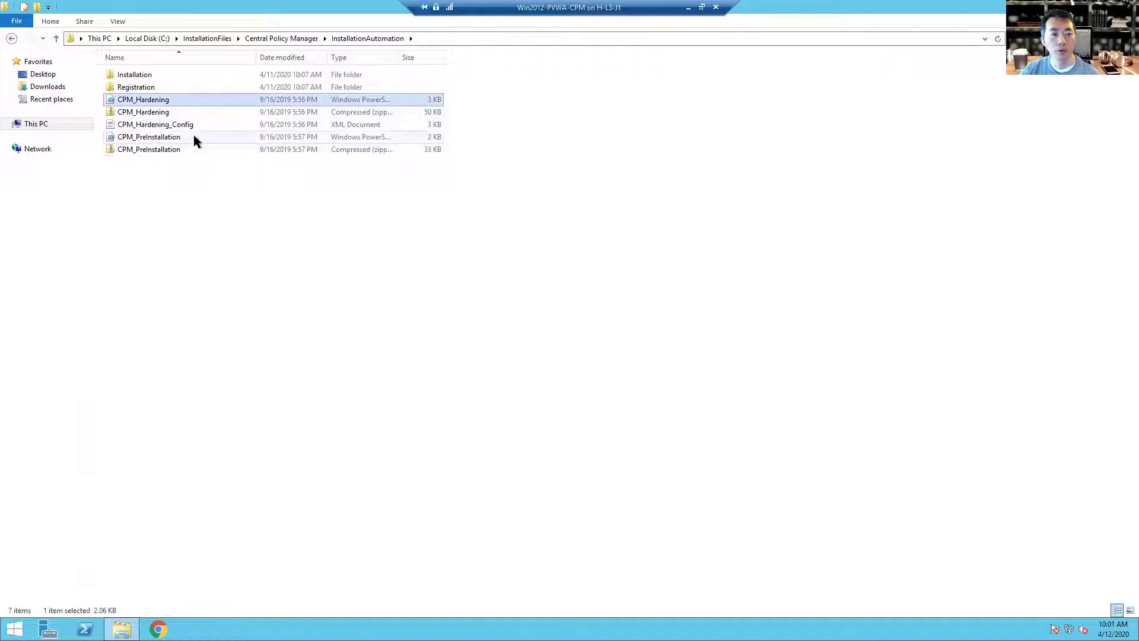
{"action": "left_click", "coordinate": [194, 135]}
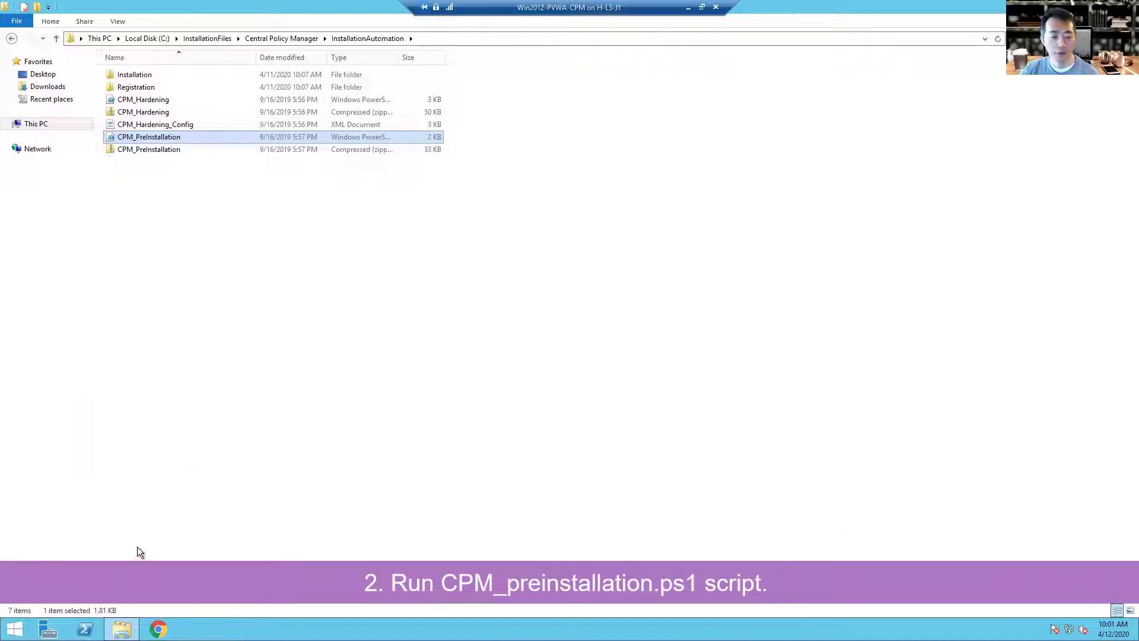
Step: Launch PowerShell as administrator from the taskbar and center its window
{"action": "right_click", "coordinate": [85, 629]}
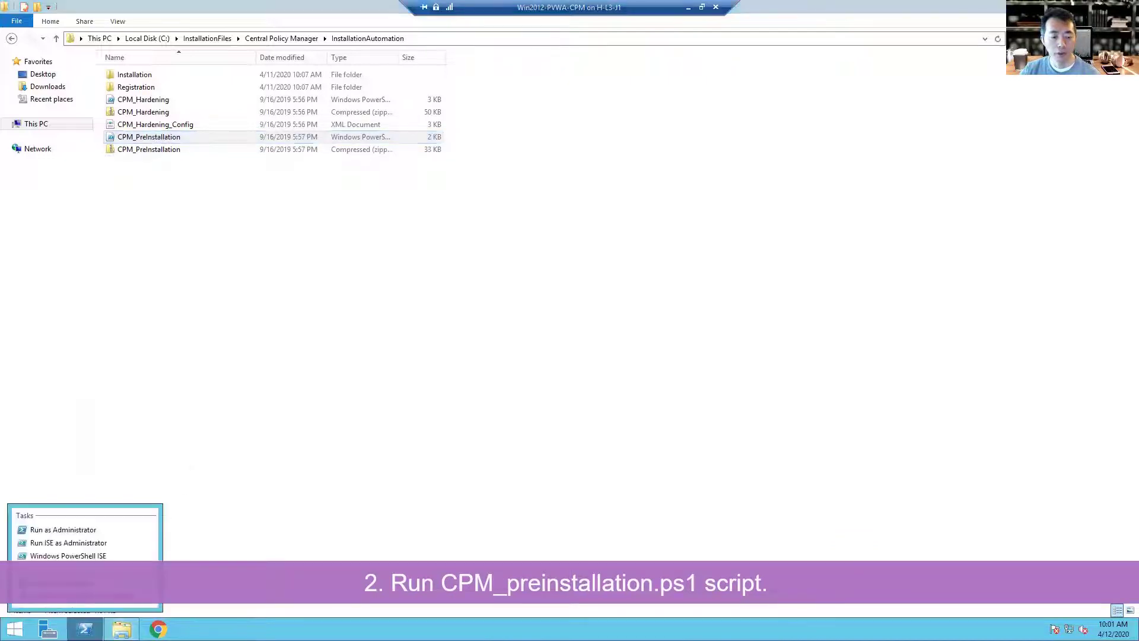
{"action": "left_click", "coordinate": [125, 527]}
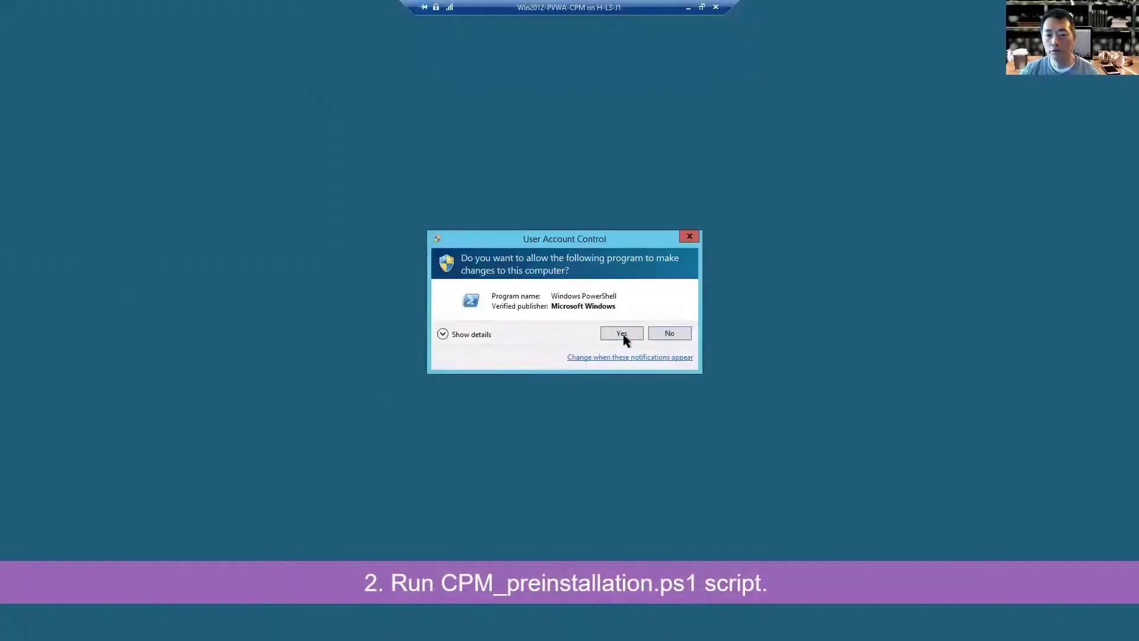
{"action": "left_click", "coordinate": [626, 335]}
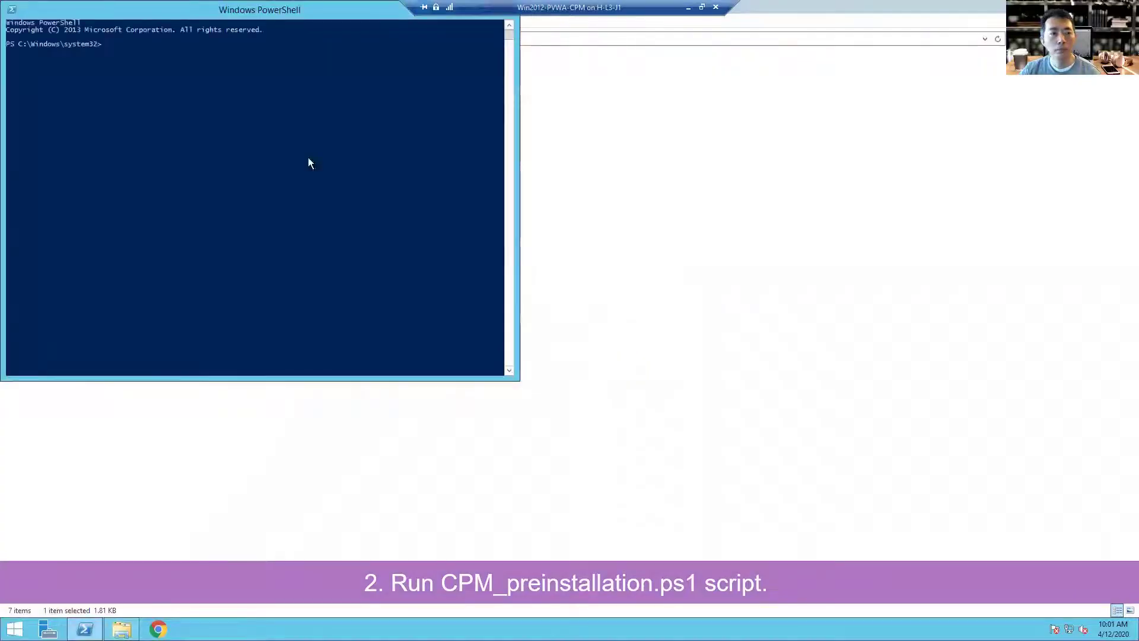
{"action": "left_click_drag", "start_coordinate": [222, 13], "coordinate": [457, 125]}
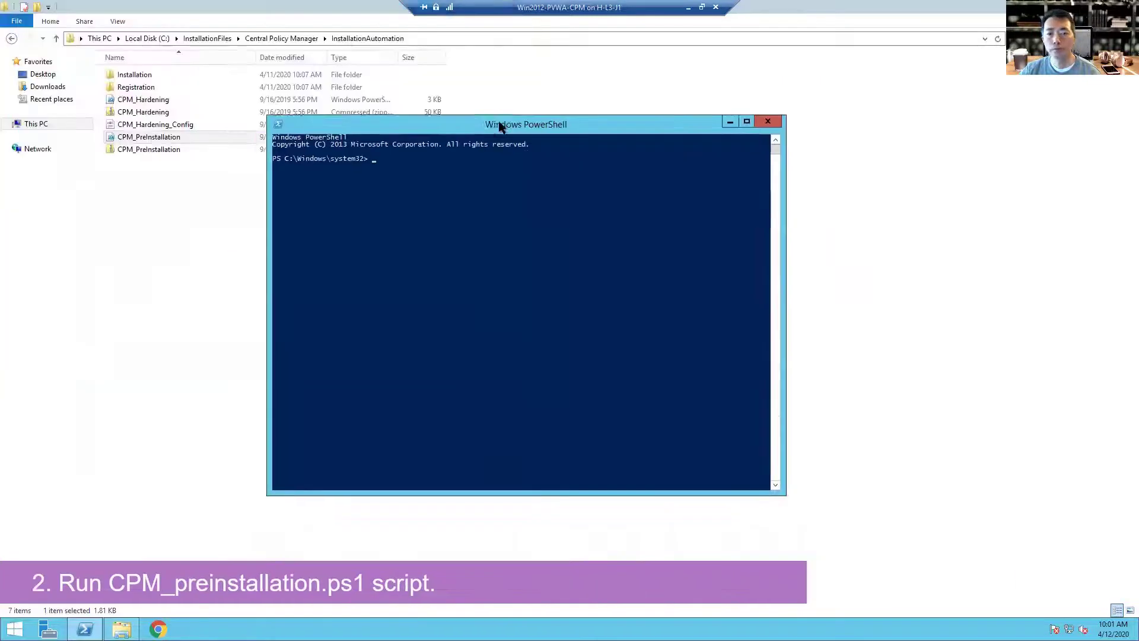
Step: Change directory to C:\InstallationFiles\Central Policy Manager\InstallationAutomation and list its files
{"action": "type", "text": "cd ."}
{"action": "type", "text": "\\"}
{"action": "key", "text": "Return"}
{"action": "type", "text": "cd ins"}
{"action": "key", "text": "Tab"}
{"action": "key", "text": "Return"}
{"action": "type", "text": "cd cen"}
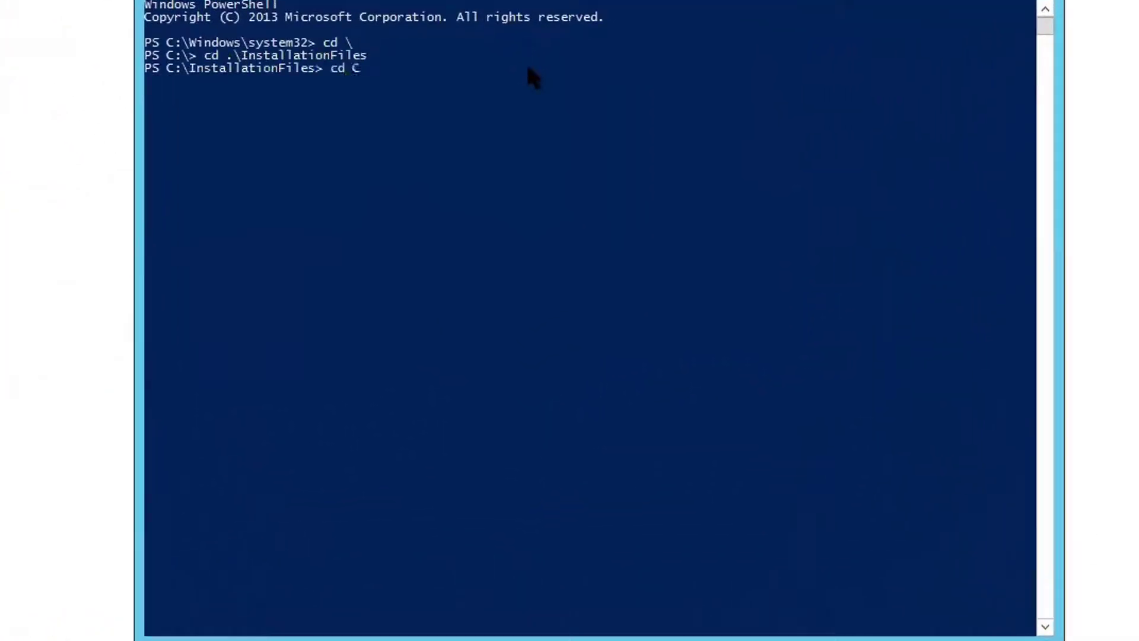
{"action": "key", "text": "Tab"}
{"action": "key", "text": "Return"}
{"action": "type", "text": "cd in"}
{"action": "key", "text": "Tab"}
{"action": "key", "text": "Return"}
{"action": "type", "text": "dir"}
{"action": "key", "text": "Return"}
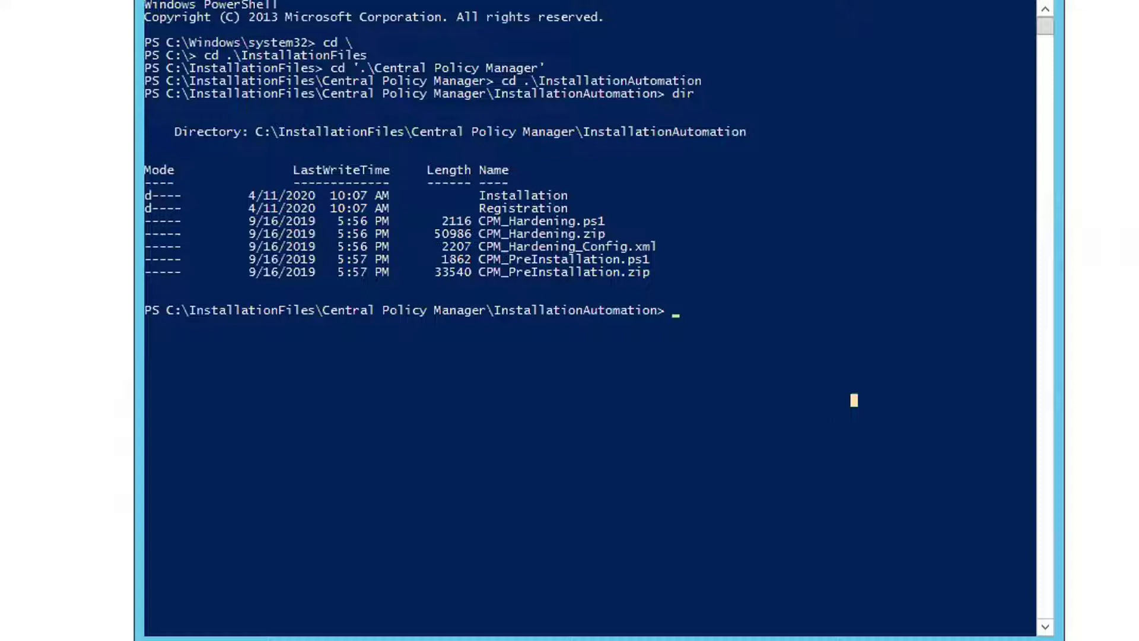
Step: Set the execution policy to bypass, confirm with y, and run .\CPM_PreInstallation.ps1
{"action": "type", "text": "set-ex"}
{"action": "key", "text": "Tab"}
{"action": "type", "text": "bypass"}
{"action": "key", "text": "Return"}
{"action": "type", "text": "y"}
{"action": "key", "text": "Return"}
{"action": "key", "text": "Return"}
{"action": "key", "text": "Return"}
{"action": "type", "text": "."}
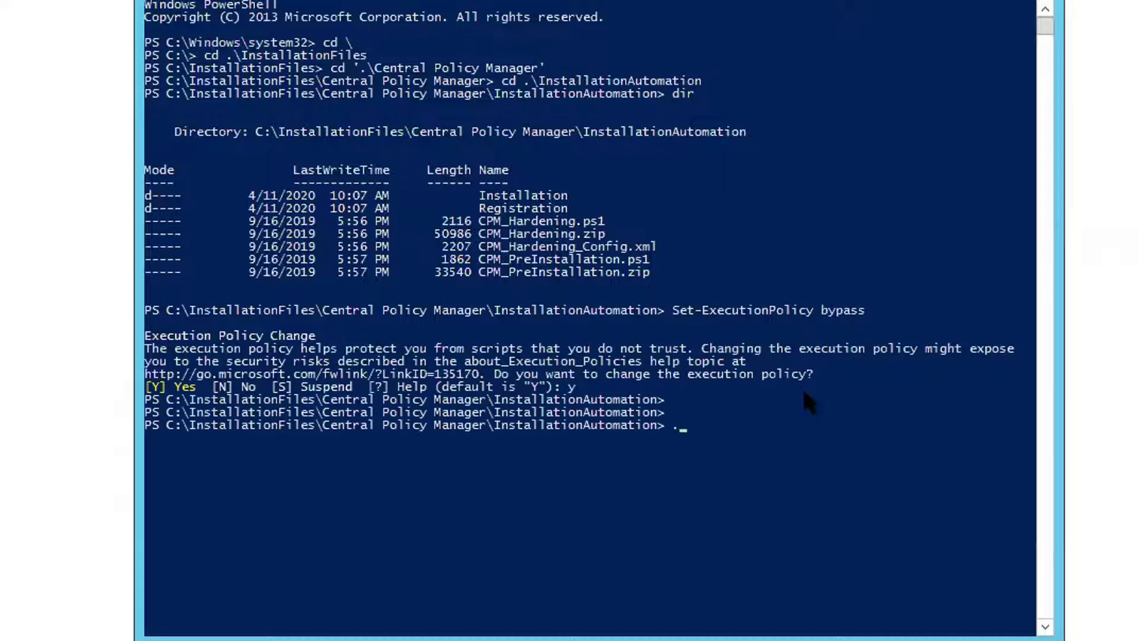
{"action": "type", "text": "\\cpm_p"}
{"action": "key", "text": "Tab"}
{"action": "key", "text": "Return"}
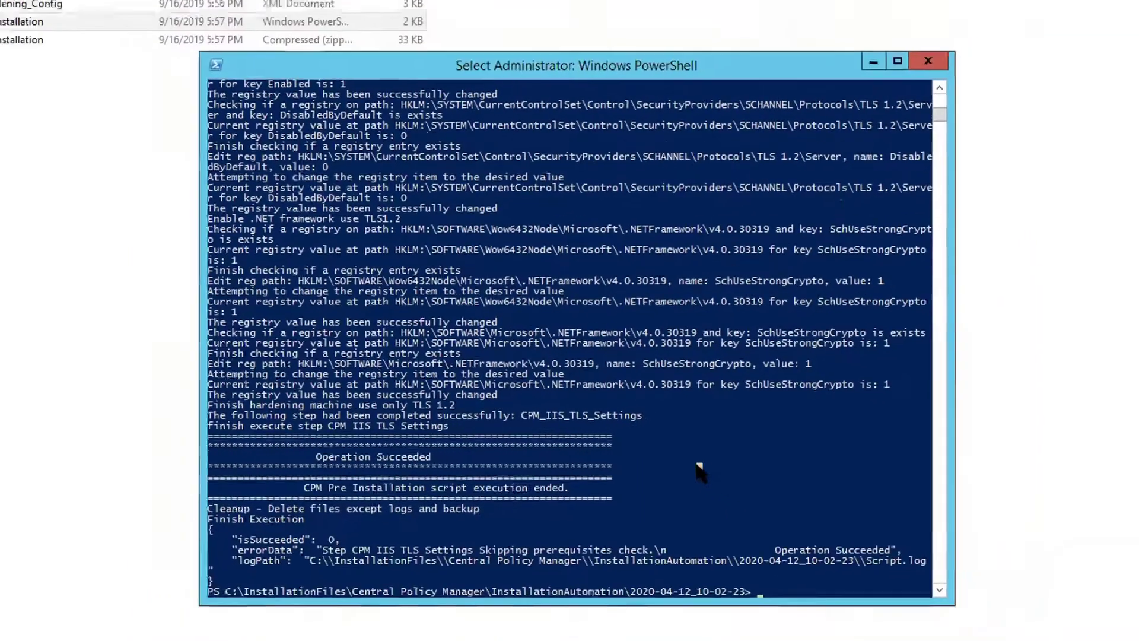
{"action": "left_click", "coordinate": [172, 94]}
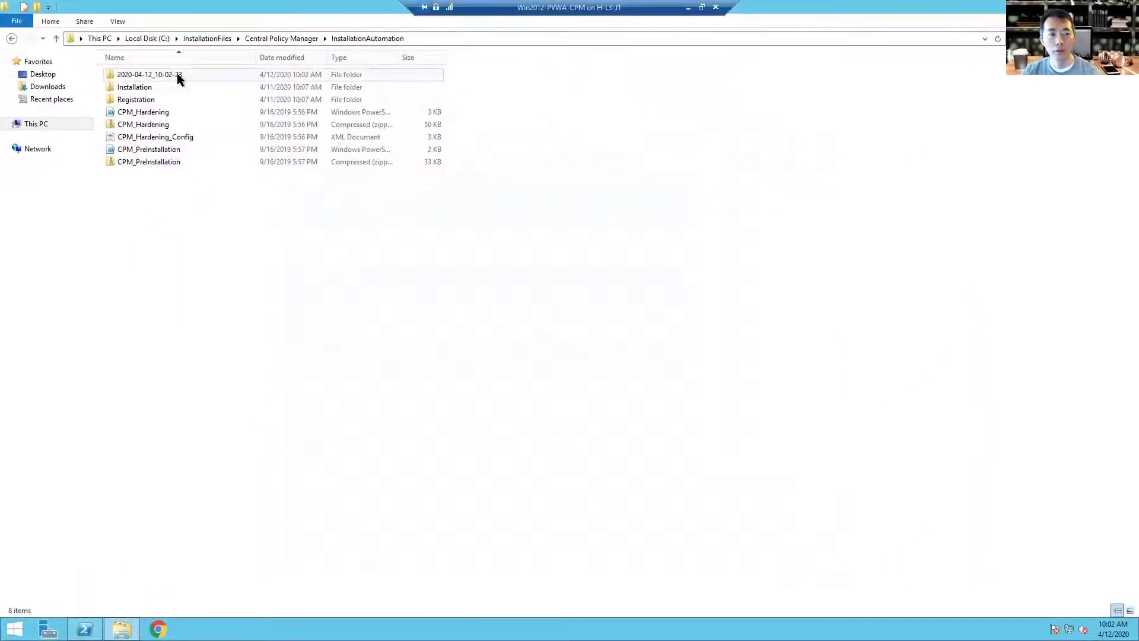
Step: Review the Script log in folder 2020-04-12_10-02-23, then return to Central Policy Manager
{"action": "left_click", "coordinate": [177, 73]}
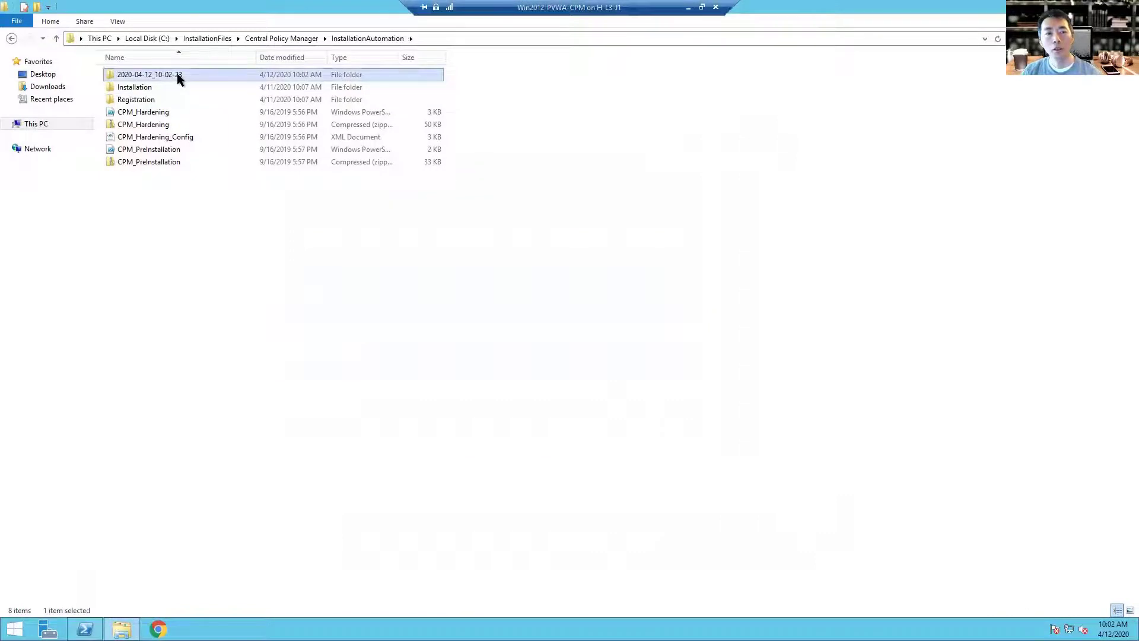
{"action": "double_click", "coordinate": [177, 73]}
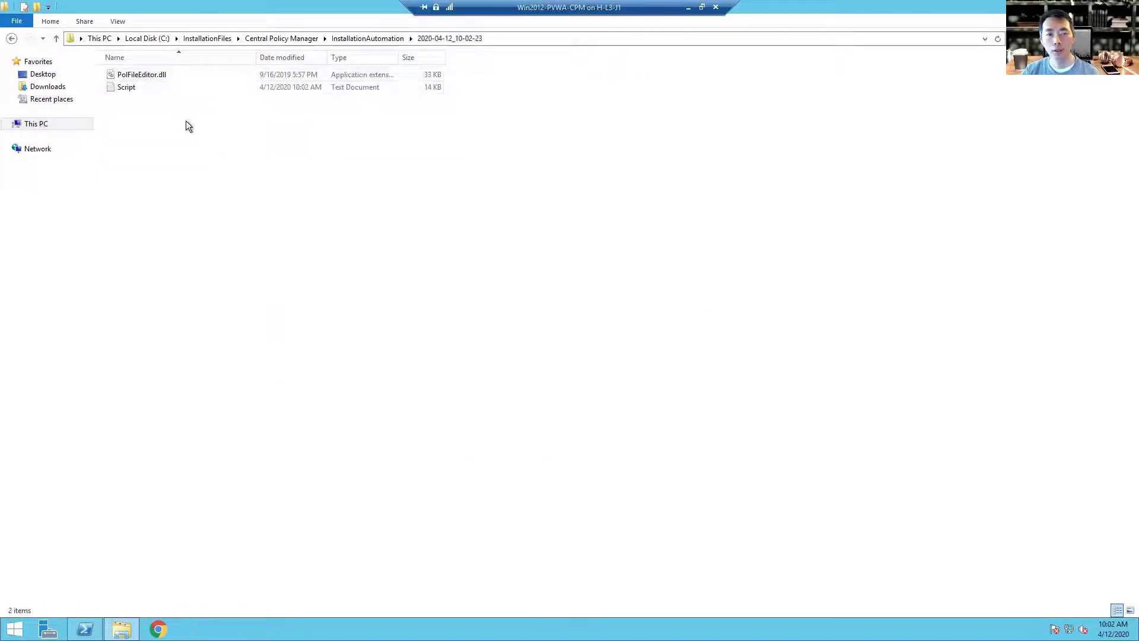
{"action": "double_click", "coordinate": [169, 87]}
{"action": "scroll", "coordinate": [473, 261], "scroll_direction": "down", "scroll_amount": 5}
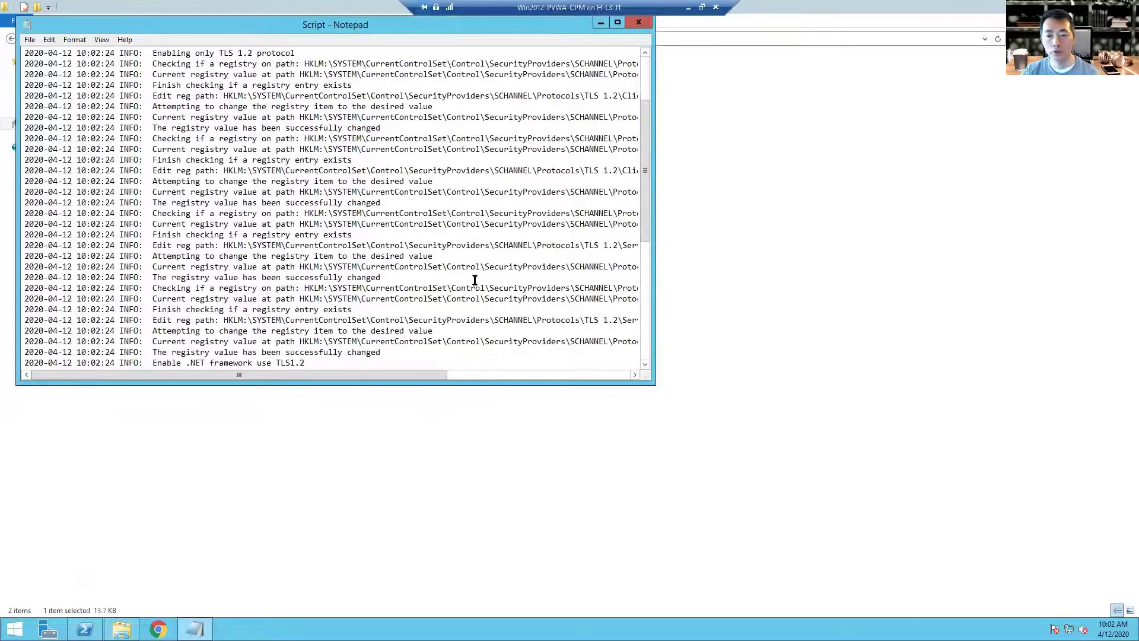
{"action": "scroll", "coordinate": [475, 291], "scroll_direction": "down", "scroll_amount": 5}
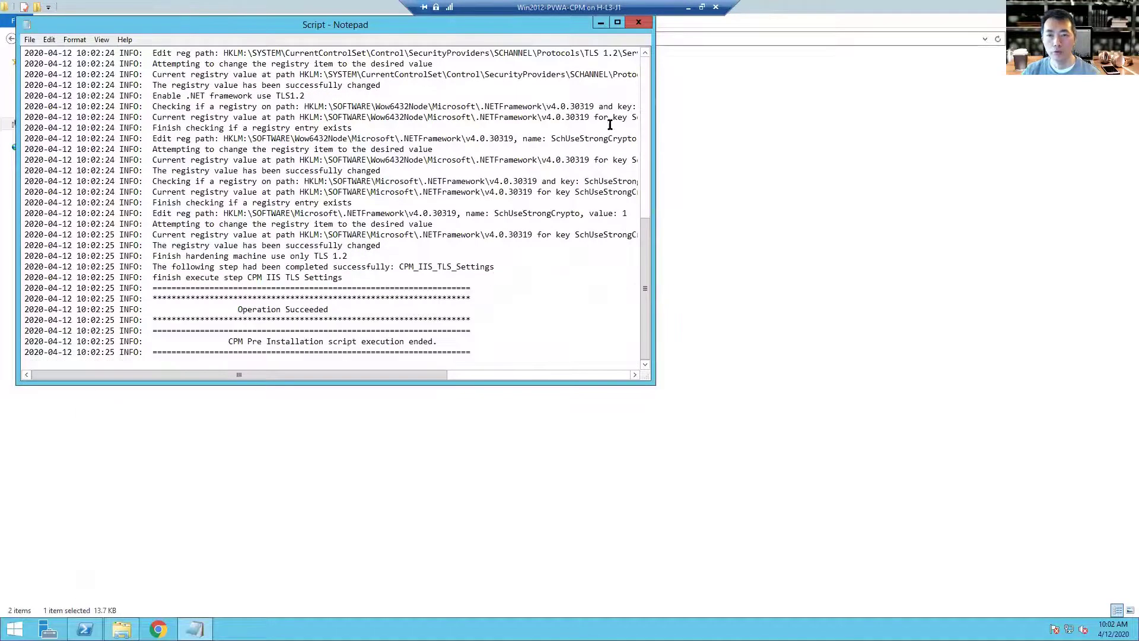
{"action": "left_click", "coordinate": [638, 22]}
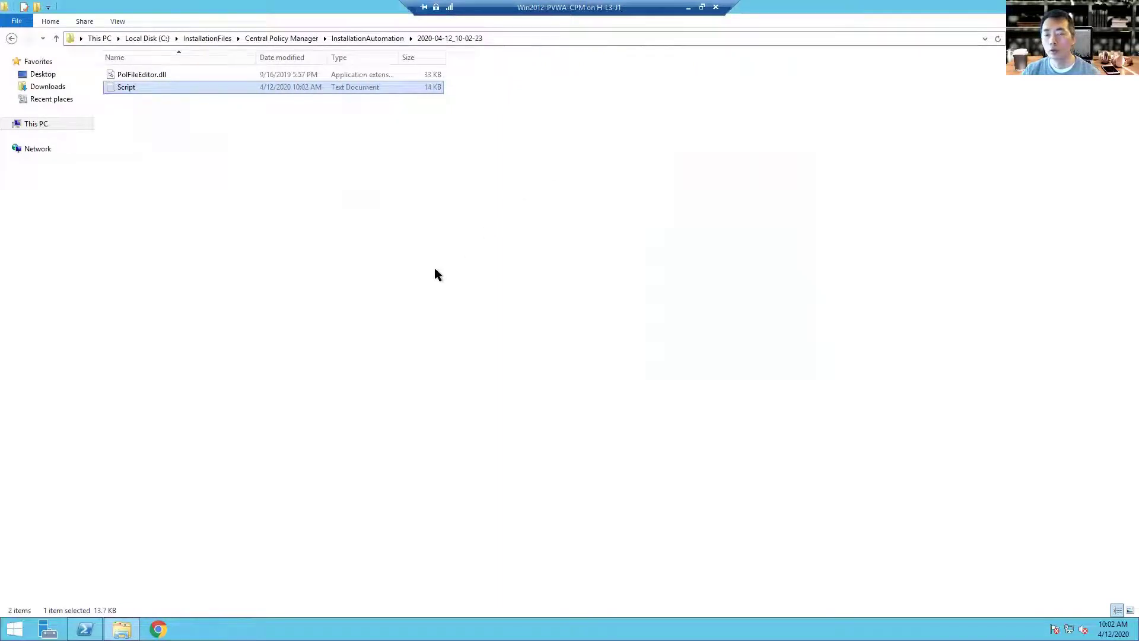
{"action": "left_click", "coordinate": [300, 38]}
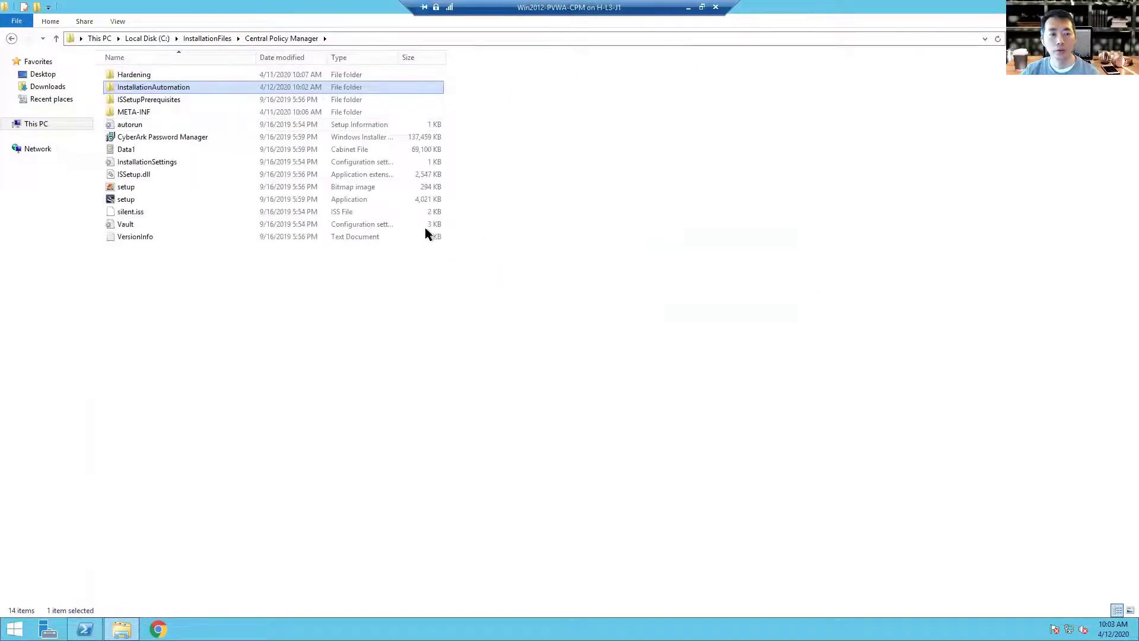
Step: Run setup.exe as administrator, accept the license, and enter company name 51Sec
{"action": "left_click", "coordinate": [150, 200]}
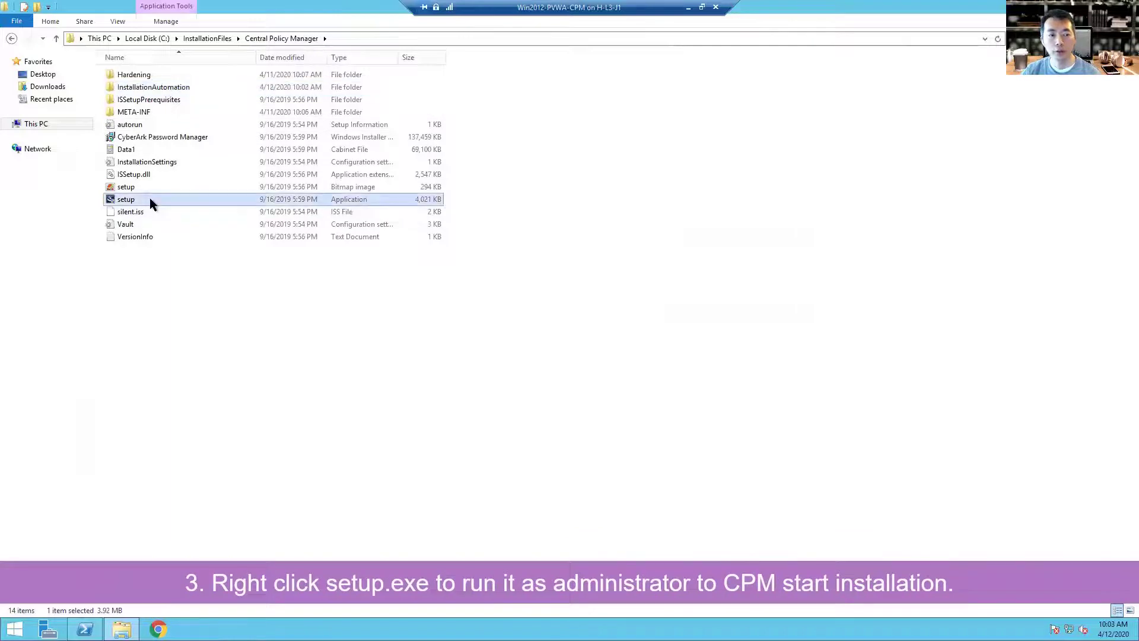
{"action": "right_click", "coordinate": [149, 202]}
{"action": "left_click", "coordinate": [203, 220]}
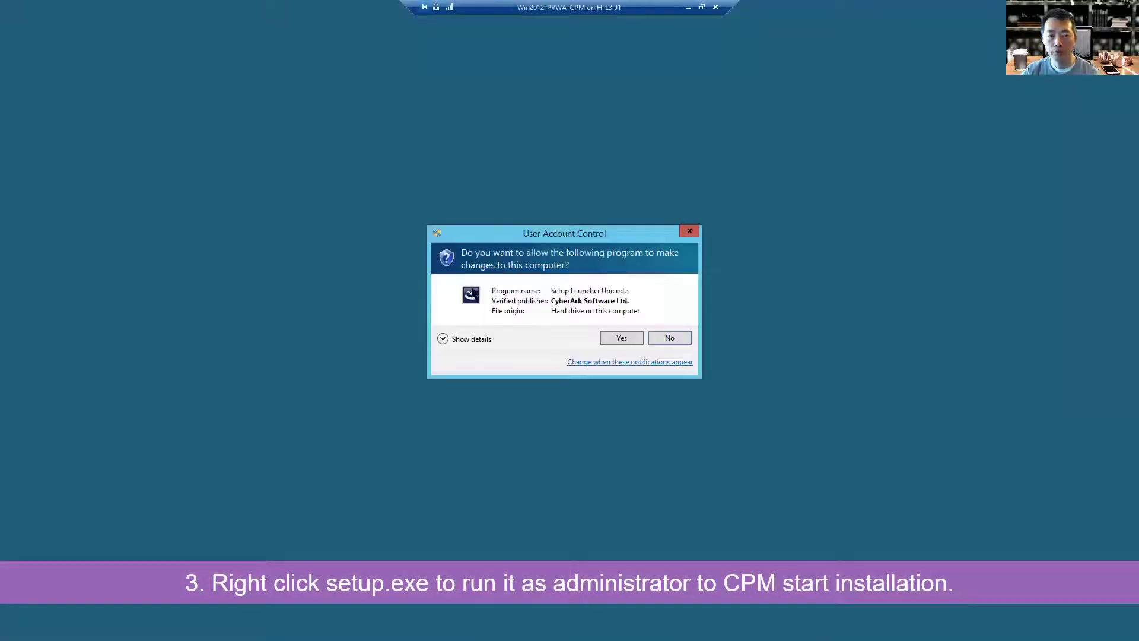
{"action": "left_click", "coordinate": [611, 340]}
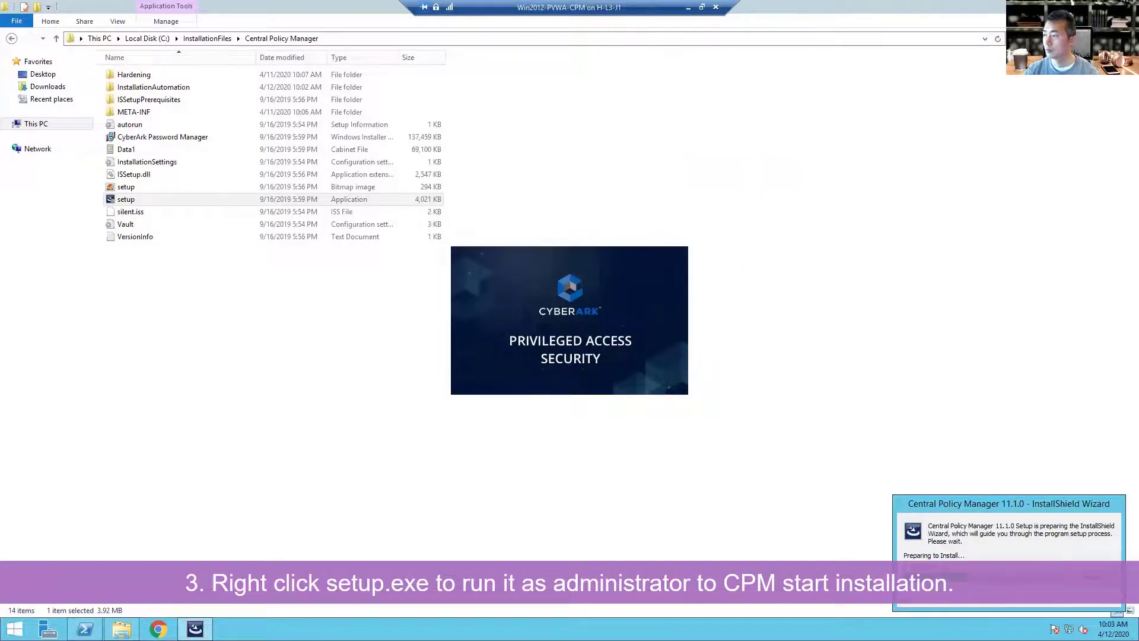
{"action": "left_click", "coordinate": [633, 414]}
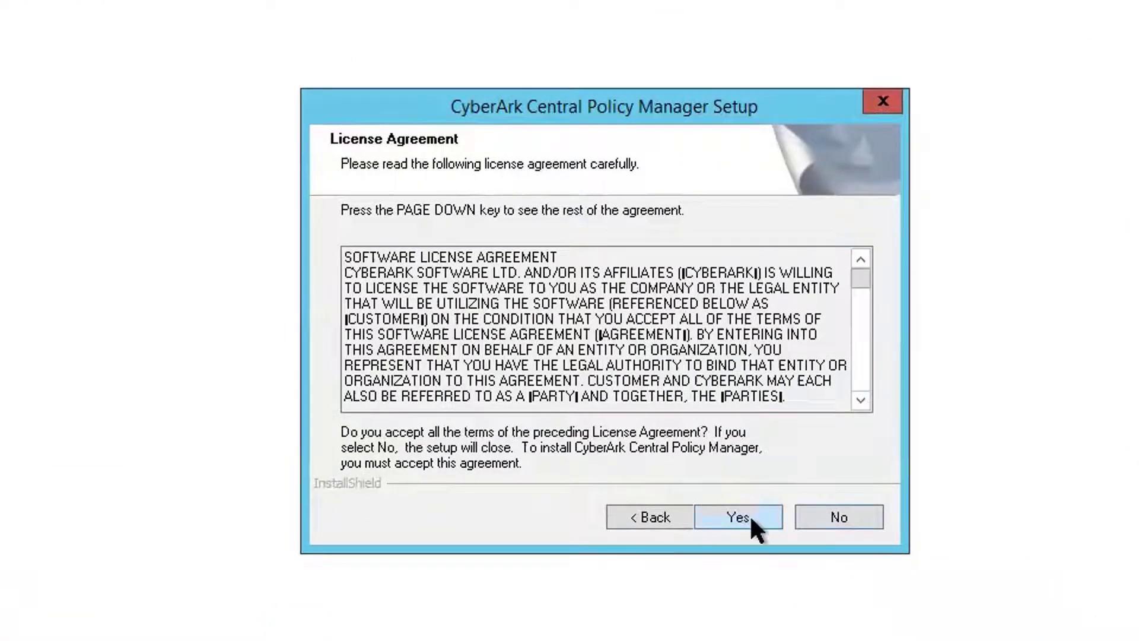
{"action": "left_click", "coordinate": [749, 514]}
{"action": "left_click", "coordinate": [590, 368]}
{"action": "type", "text": "51Sec"}
{"action": "left_click", "coordinate": [736, 517]}
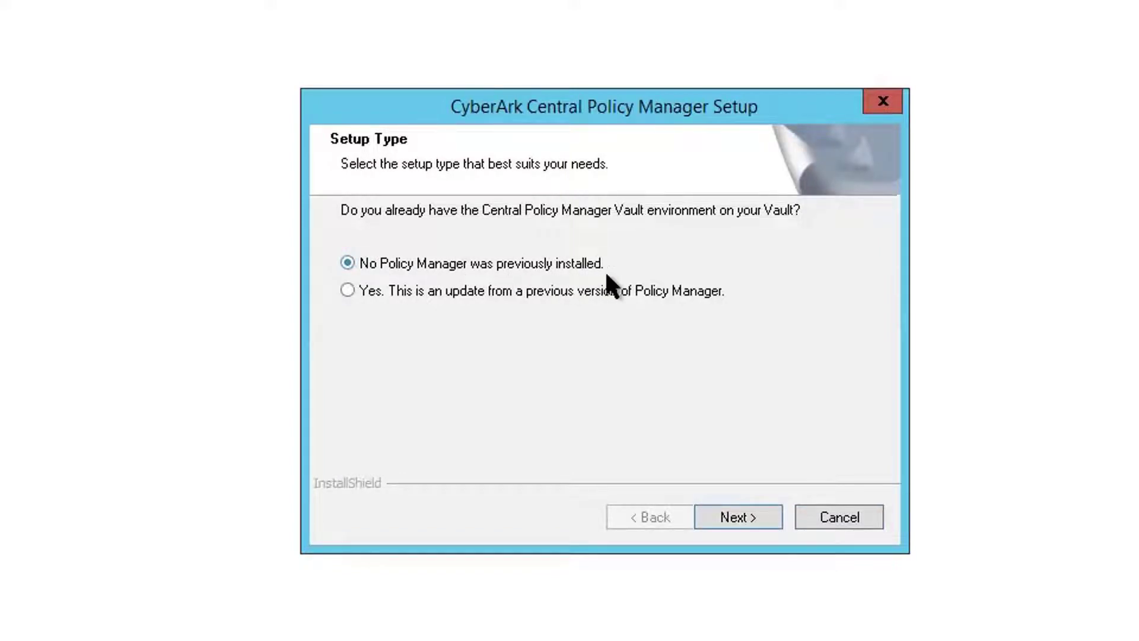
Step: Choose a new install against Vault 192.168.2.21 port 1858 with the administrator's password
{"action": "left_click", "coordinate": [765, 512]}
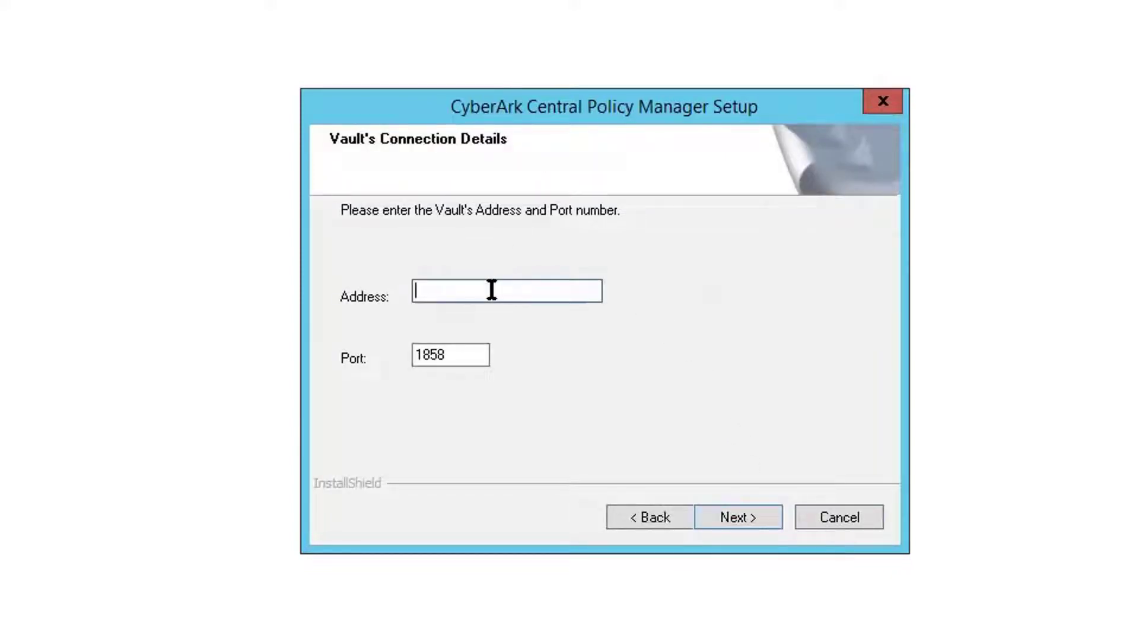
{"action": "type", "text": "192.168.2.21"}
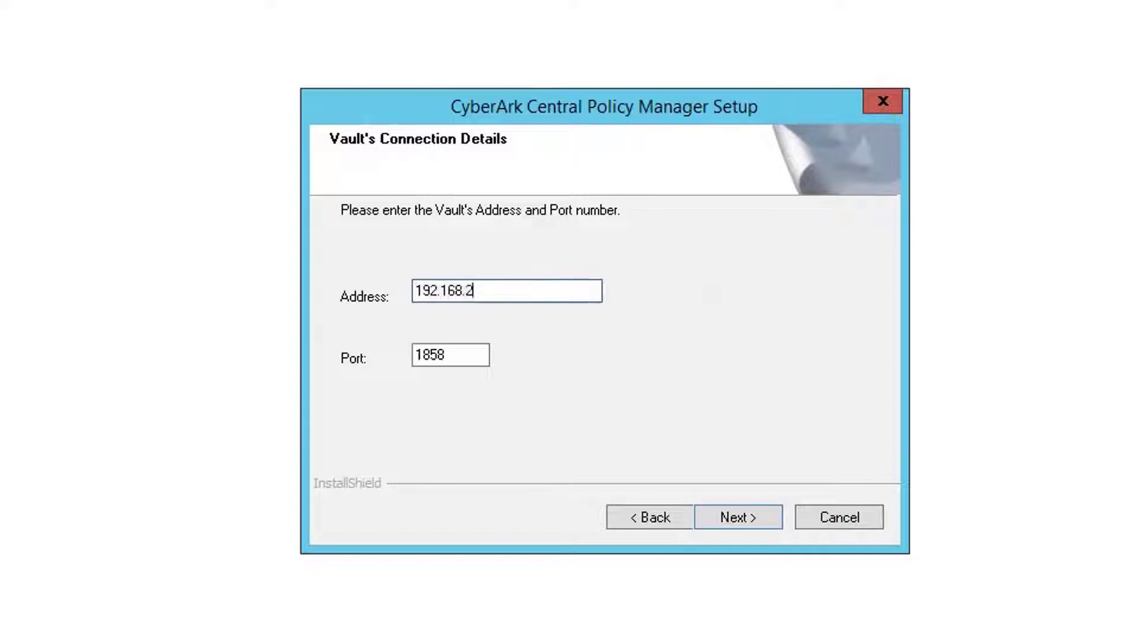
{"action": "left_click", "coordinate": [720, 511]}
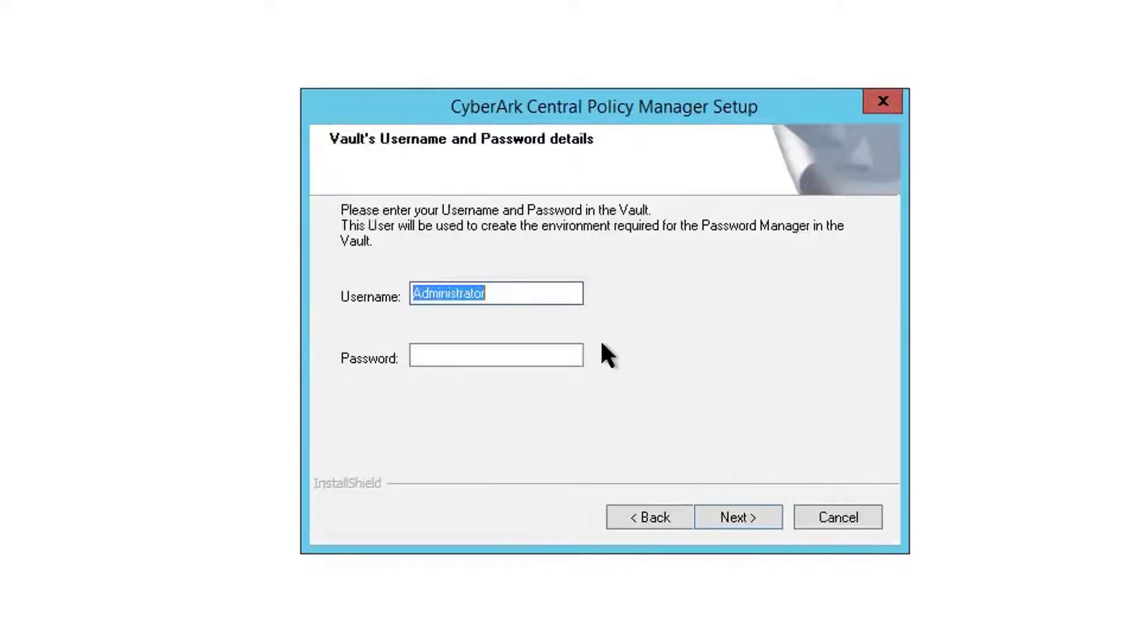
{"action": "left_click", "coordinate": [525, 355]}
{"action": "type", "text": "Cyberark1"}
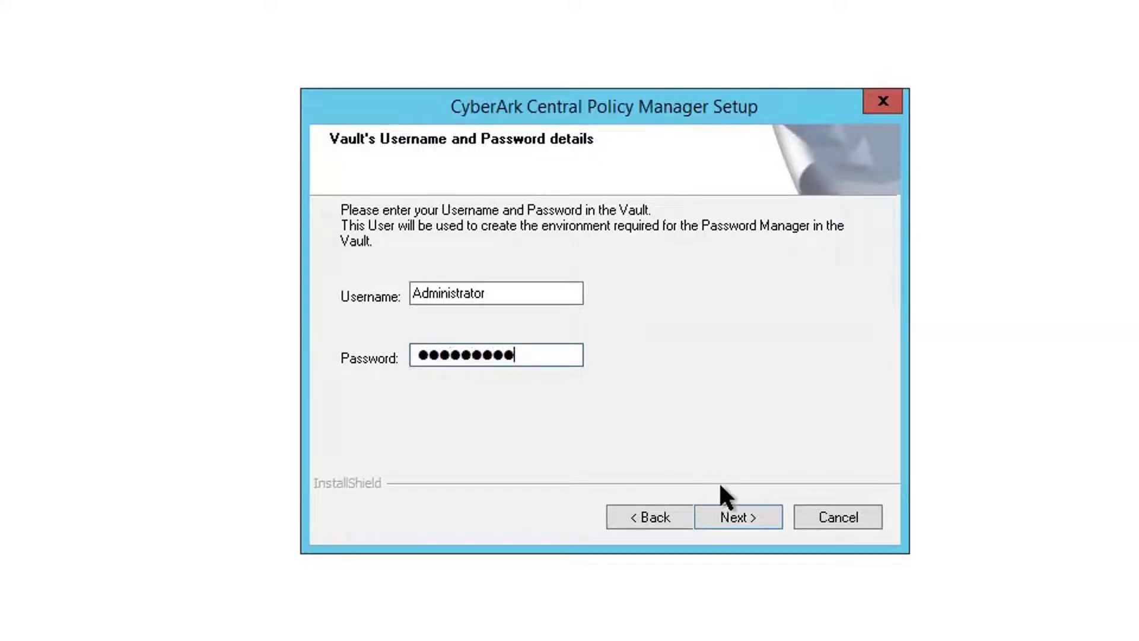
{"action": "left_click", "coordinate": [736, 513]}
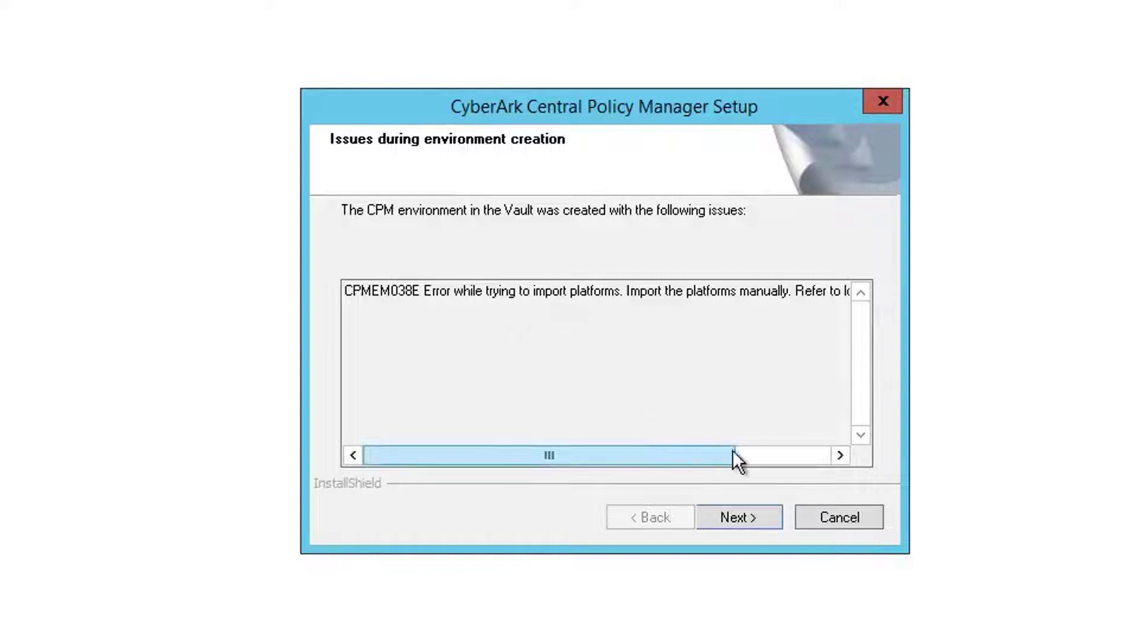
Step: Read the CPMEM038E error advising manual platform import, then continue past the report
{"action": "left_click", "coordinate": [758, 455]}
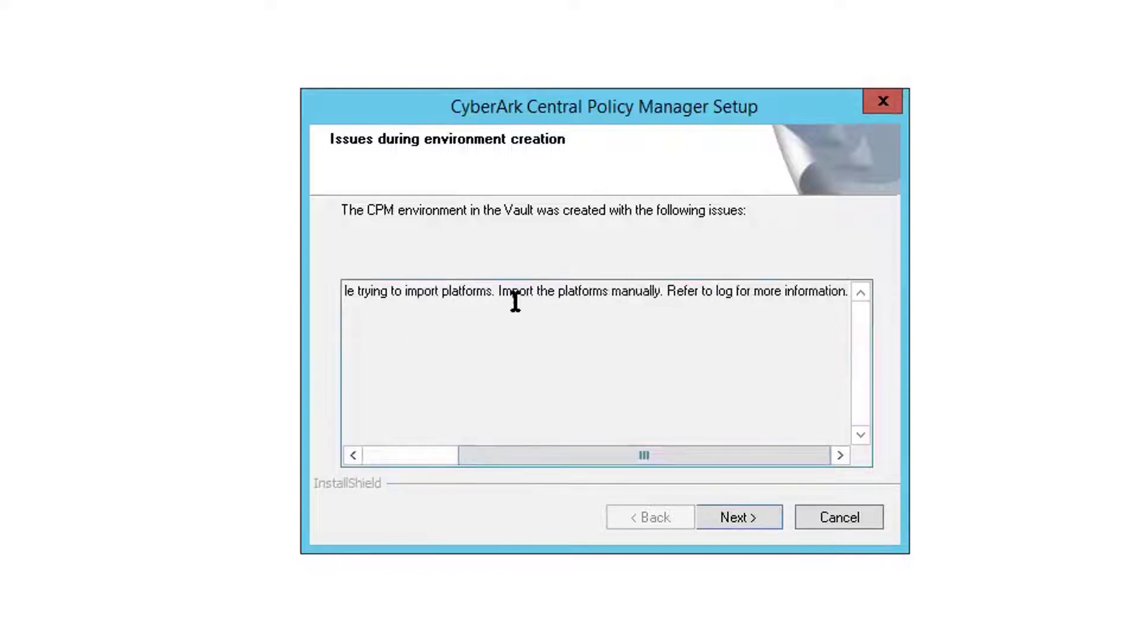
{"action": "left_click_drag", "start_coordinate": [496, 285], "coordinate": [669, 290]}
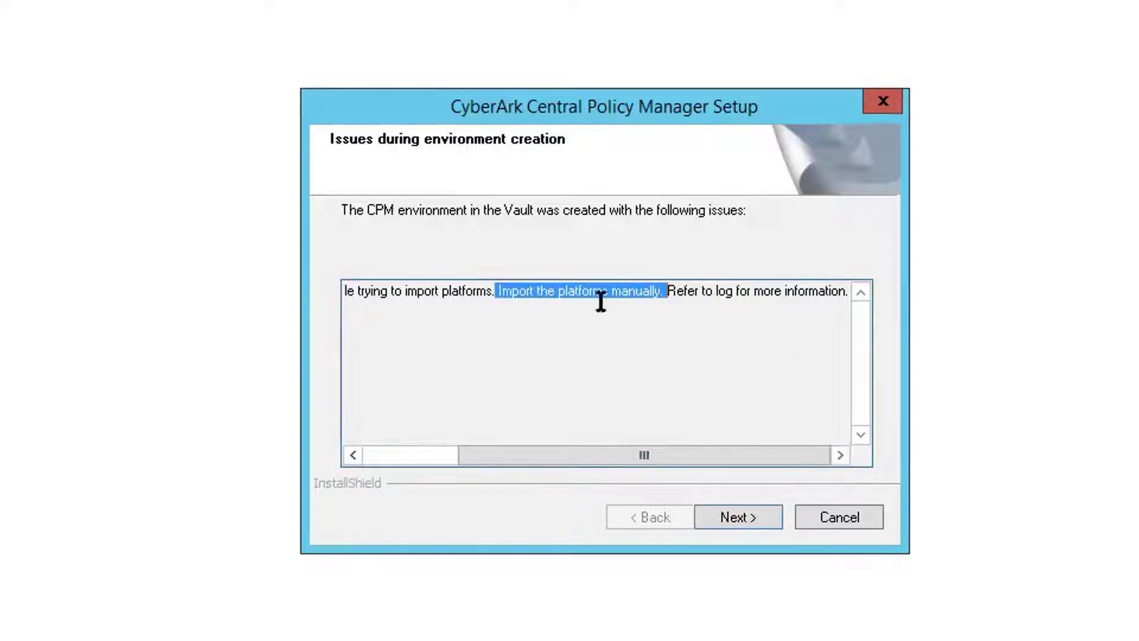
{"action": "left_click", "coordinate": [732, 512]}
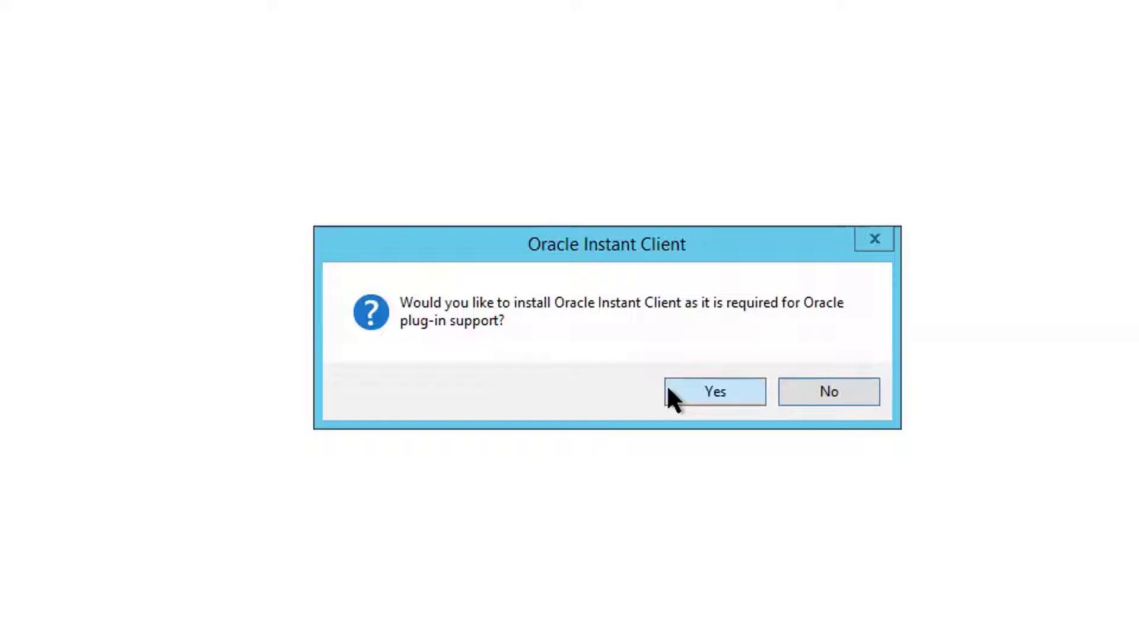
Step: Agree to install Oracle Instant Client and finish the InstallShield wizard
{"action": "left_click", "coordinate": [686, 390]}
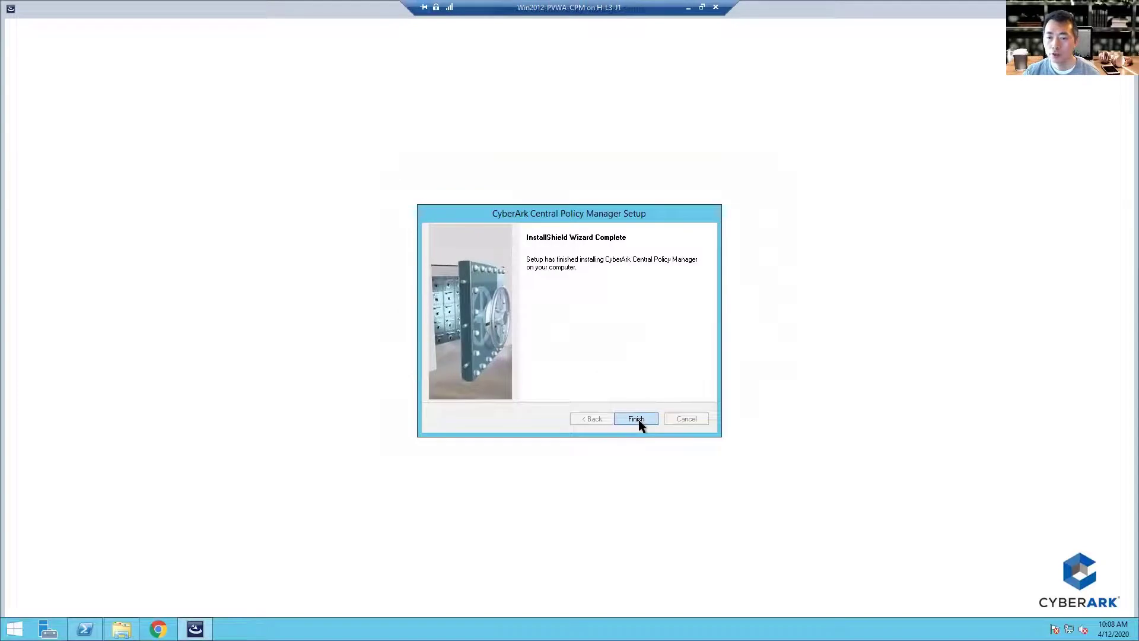
{"action": "left_click", "coordinate": [636, 418]}
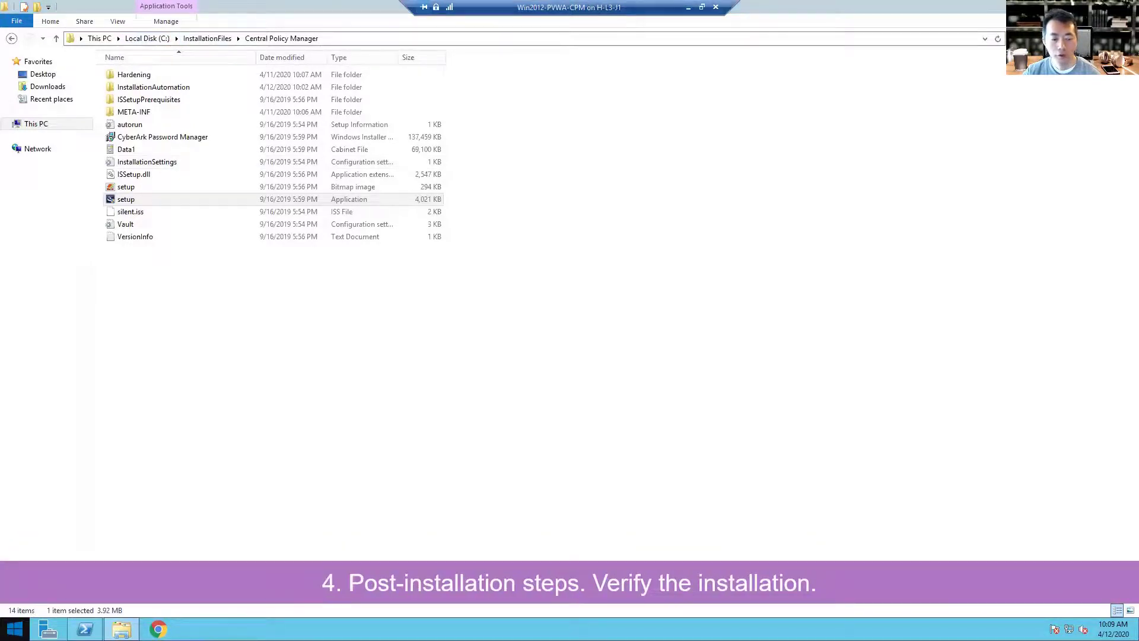
Step: Launch services.msc from the Run box and maximize the Services window
{"action": "right_click", "coordinate": [15, 628]}
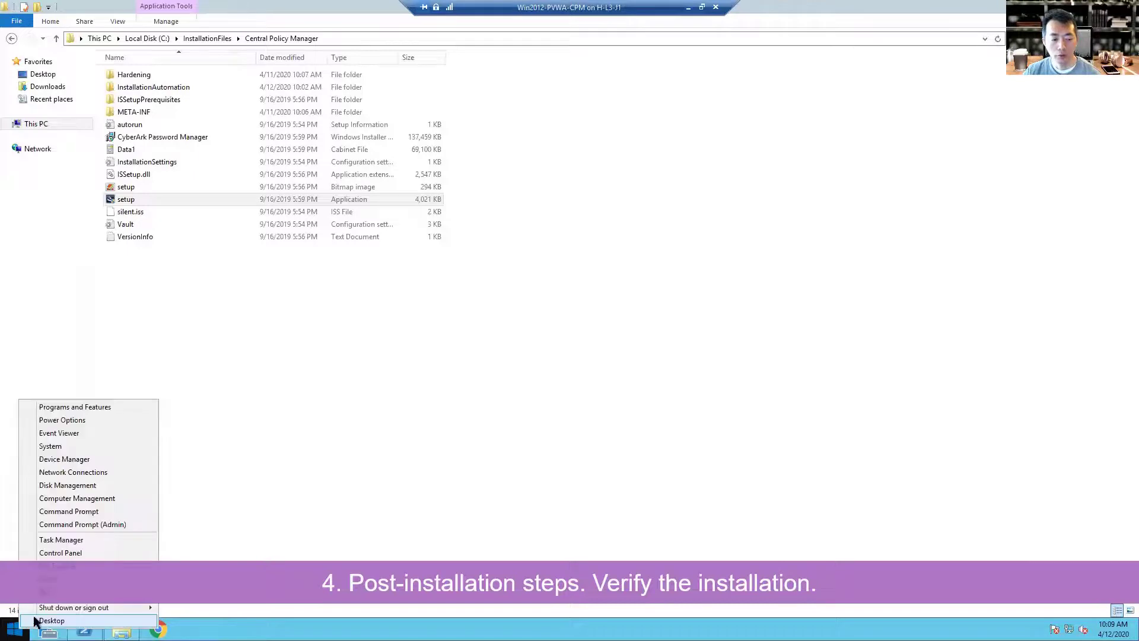
{"action": "left_click", "coordinate": [77, 592]}
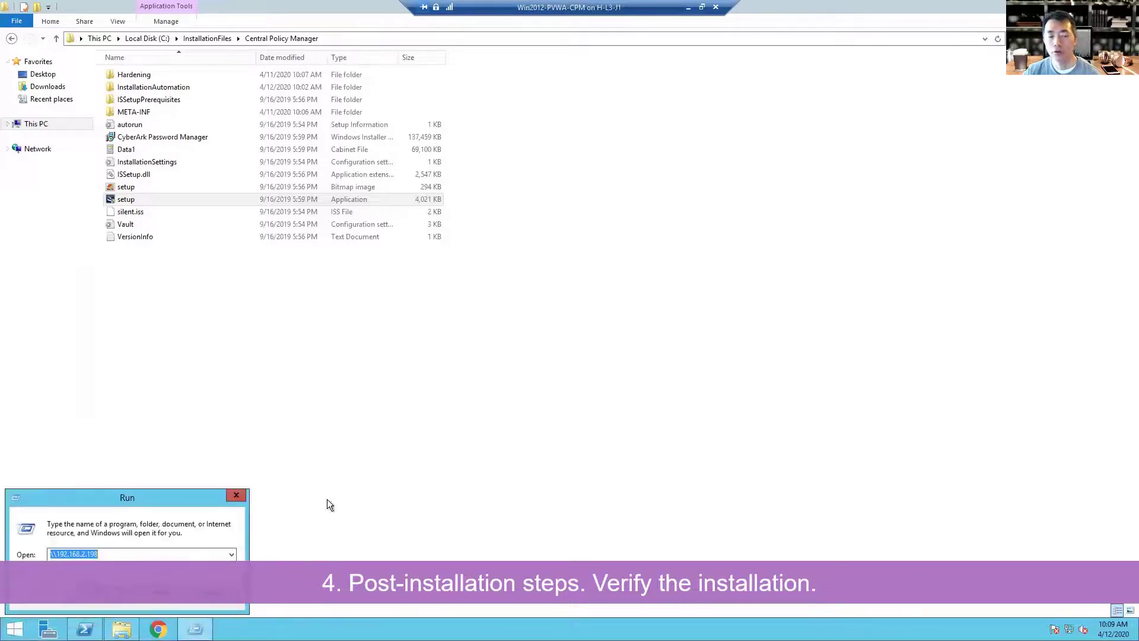
{"action": "left_click_drag", "start_coordinate": [188, 504], "coordinate": [552, 390]}
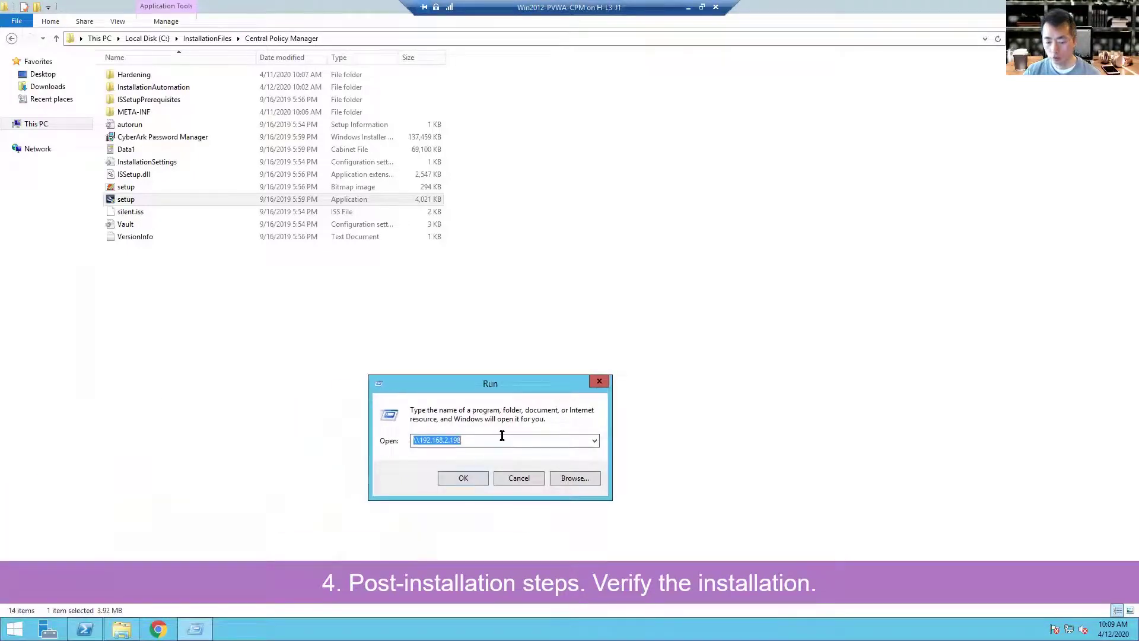
{"action": "type", "text": "services.msc"}
{"action": "key", "text": "Return"}
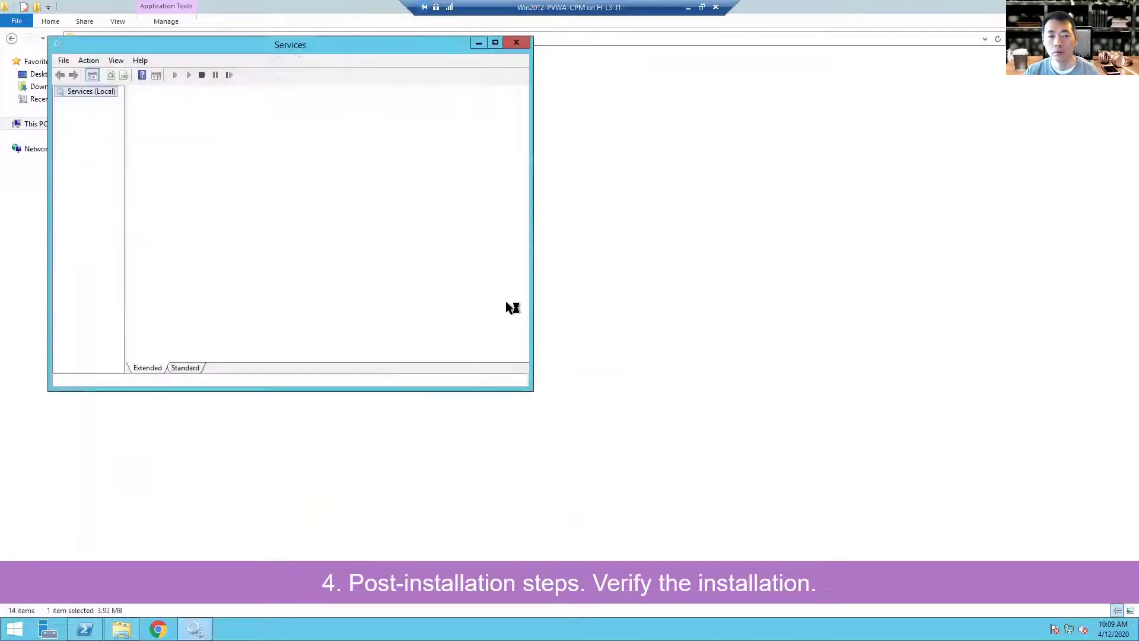
{"action": "left_click", "coordinate": [496, 43]}
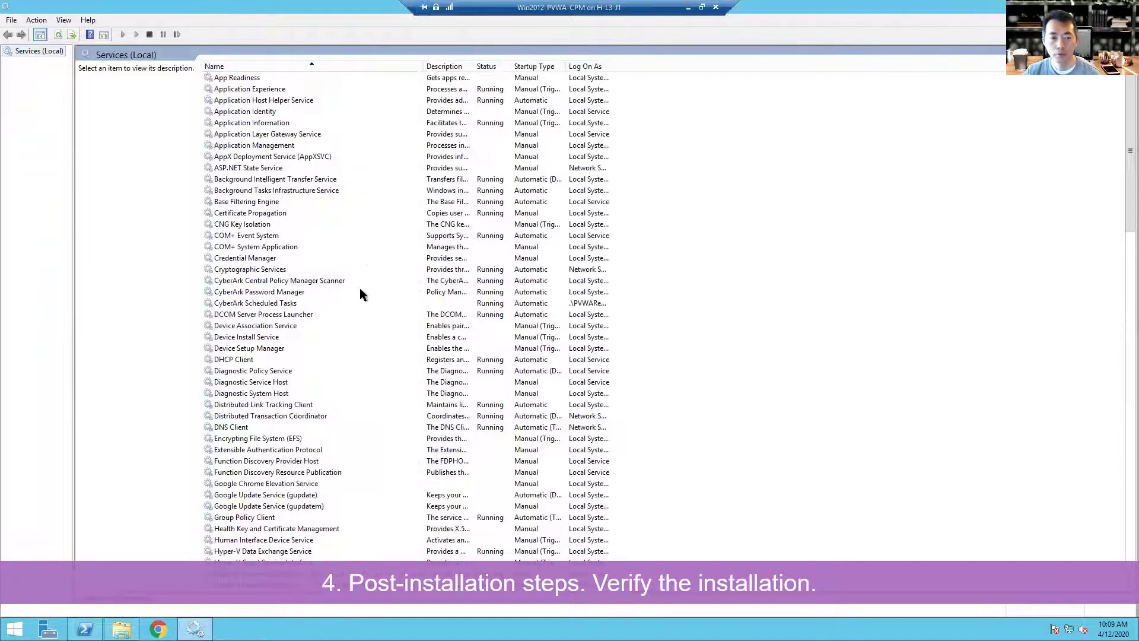
Step: Check the CyberArk Password Manager, CPM Scanner and Scheduled Tasks services are running
{"action": "left_click", "coordinate": [336, 292]}
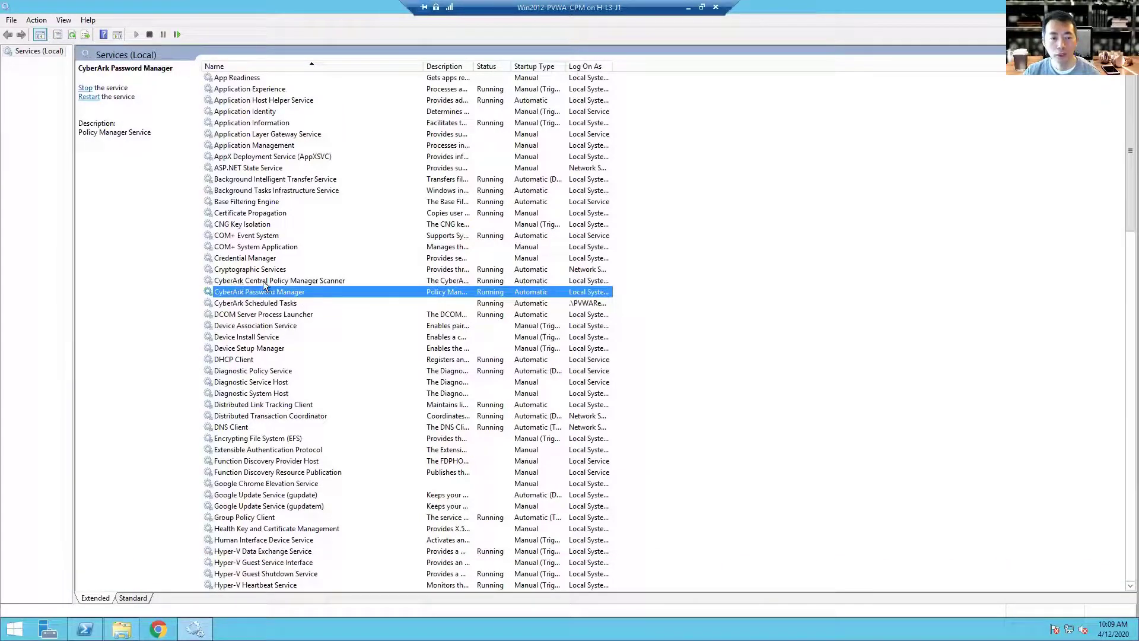
{"action": "left_click", "coordinate": [341, 280]}
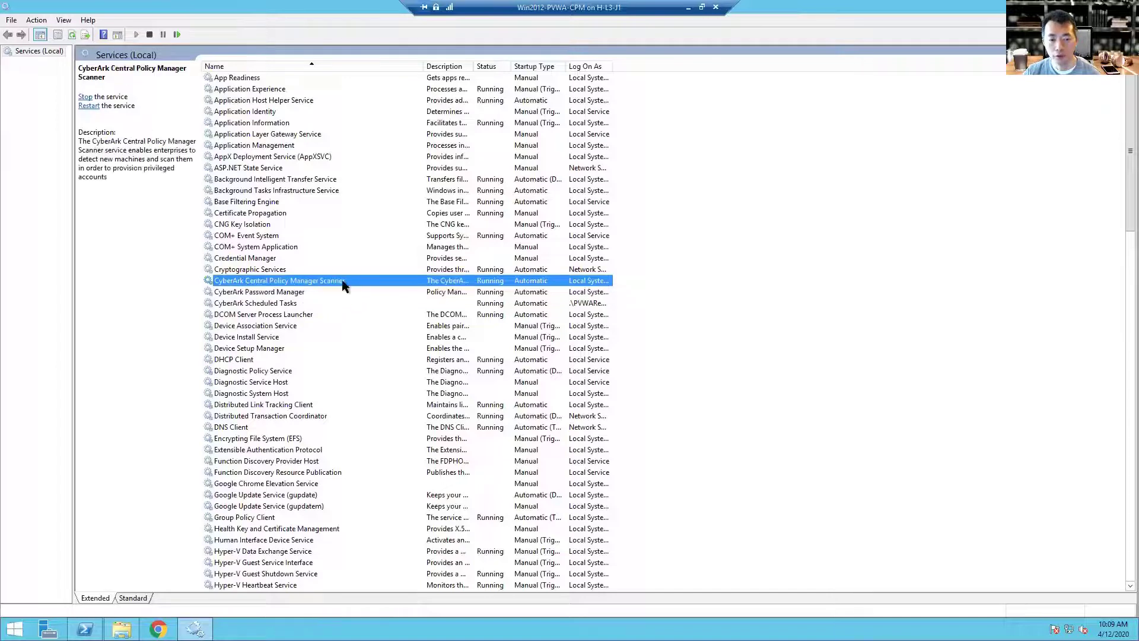
{"action": "left_click", "coordinate": [287, 305]}
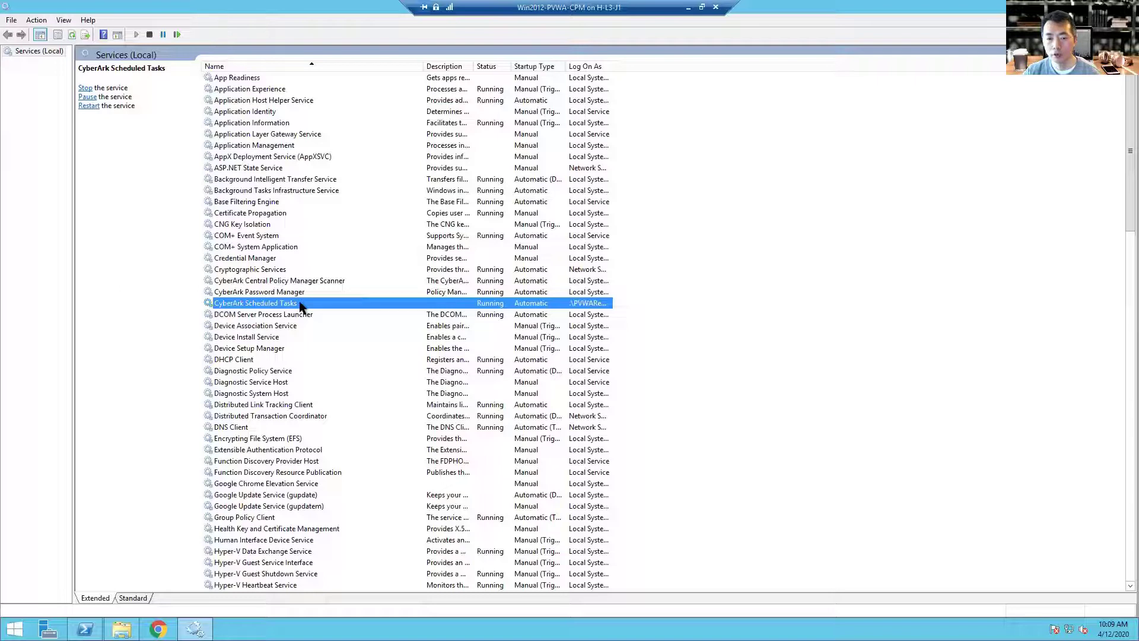
{"action": "left_click", "coordinate": [305, 293]}
{"action": "left_click", "coordinate": [308, 280]}
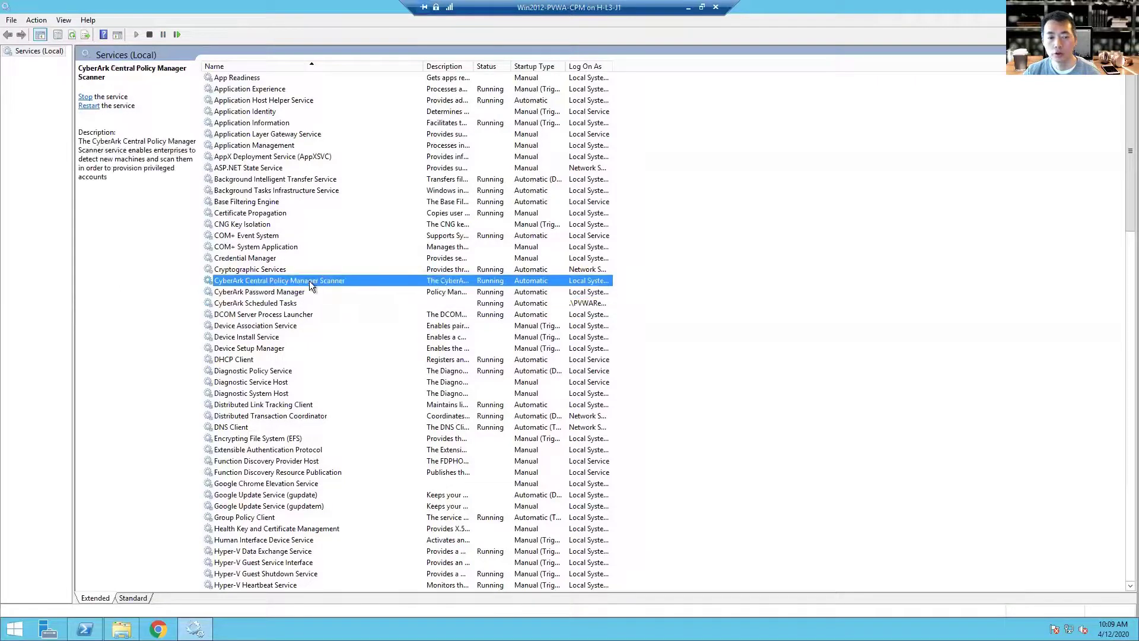
{"action": "left_click", "coordinate": [309, 289]}
{"action": "left_click", "coordinate": [309, 283]}
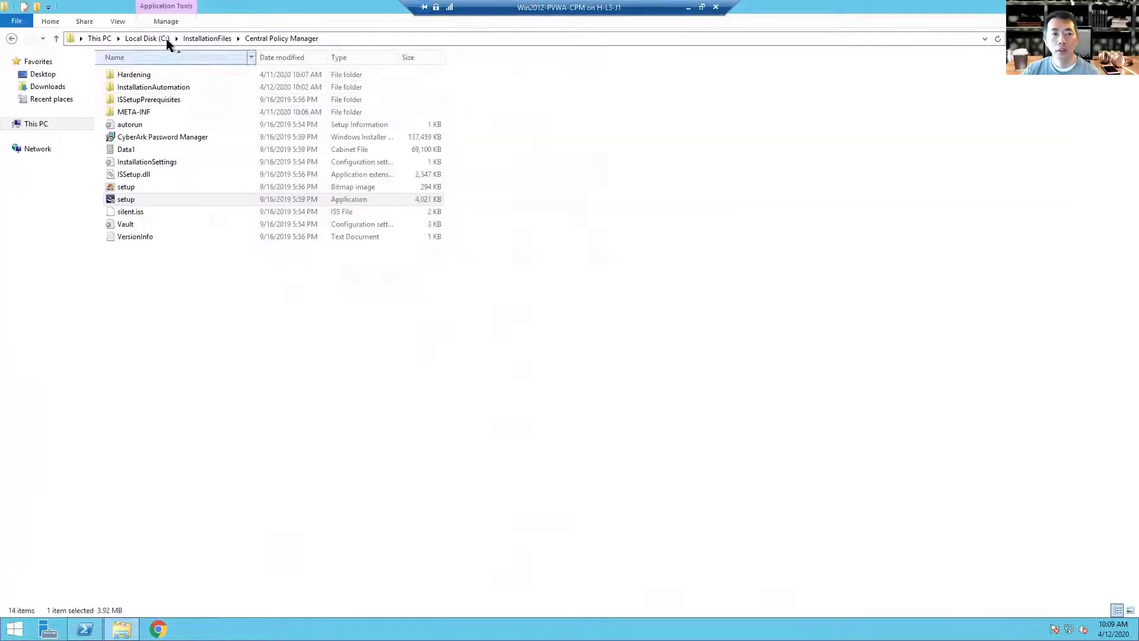
Step: Inspect pm_error, PMConsole and PMTrace in C:\Program Files (x86)\CyberArk\Password Manager\Logs
{"action": "left_click", "coordinate": [161, 38]}
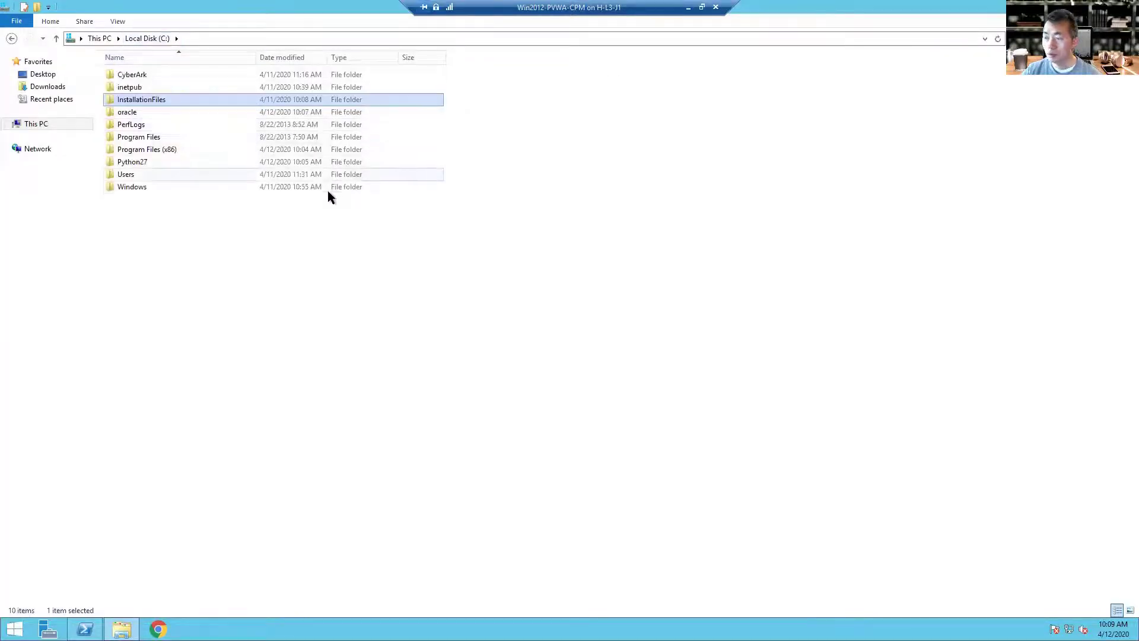
{"action": "left_click", "coordinate": [203, 150]}
{"action": "double_click", "coordinate": [202, 150]}
{"action": "double_click", "coordinate": [206, 87]}
{"action": "double_click", "coordinate": [210, 71]}
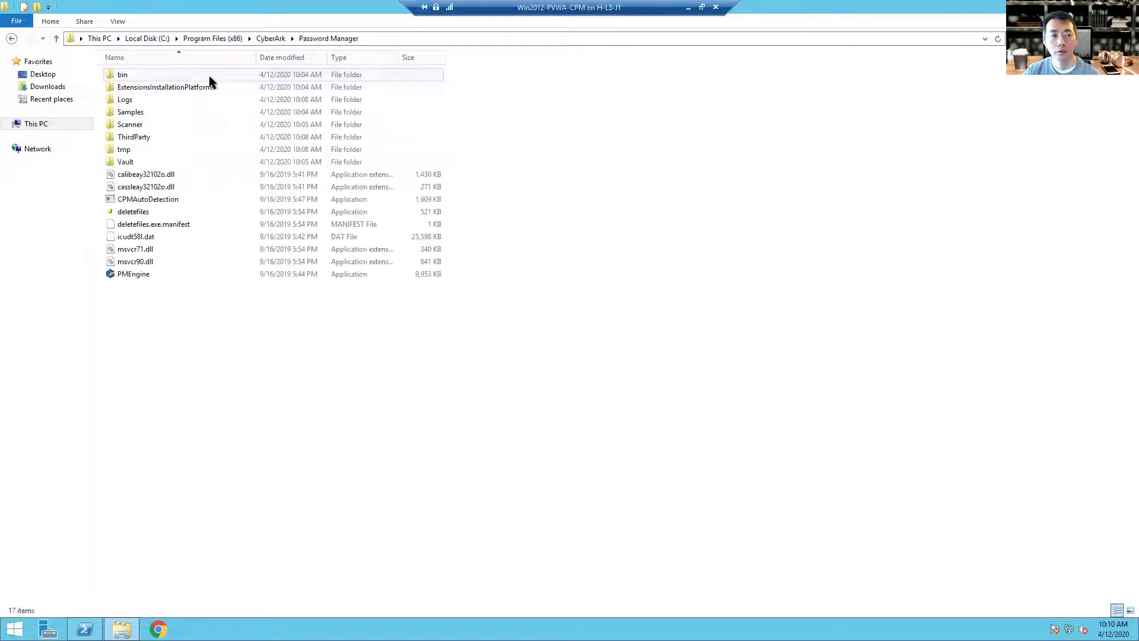
{"action": "double_click", "coordinate": [201, 104]}
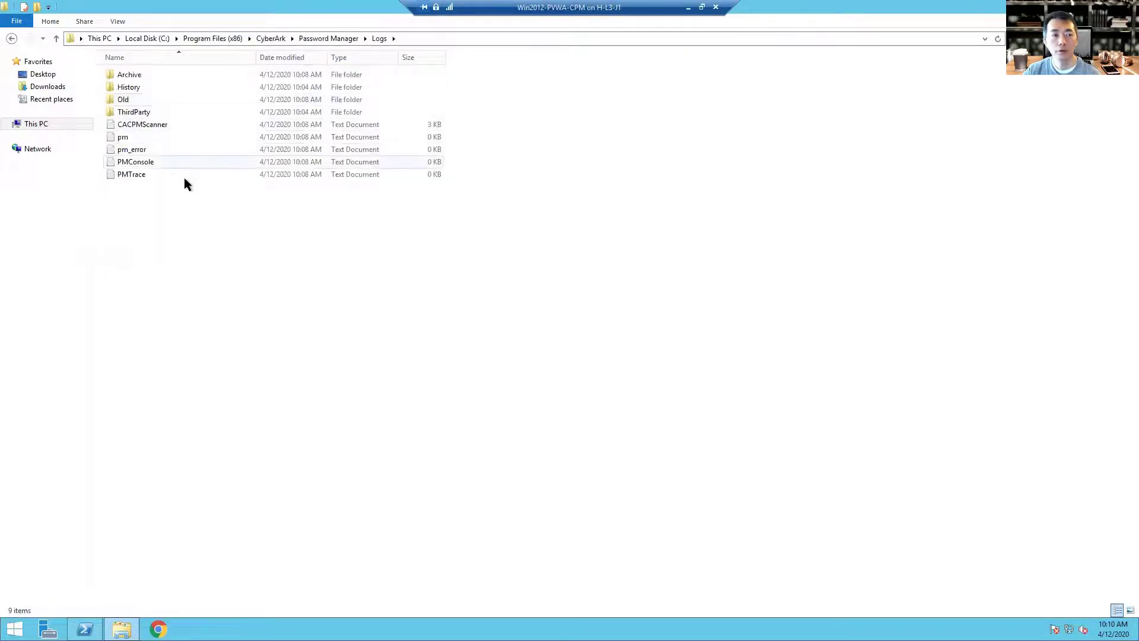
{"action": "left_click", "coordinate": [193, 149]}
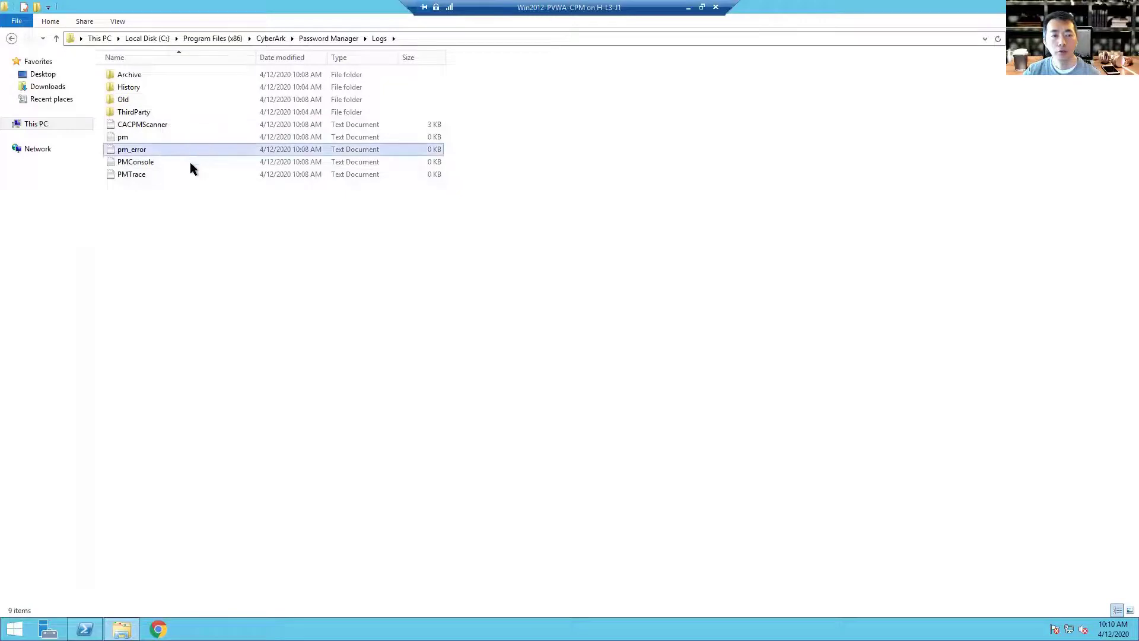
{"action": "left_click", "coordinate": [189, 166]}
{"action": "left_click", "coordinate": [186, 176]}
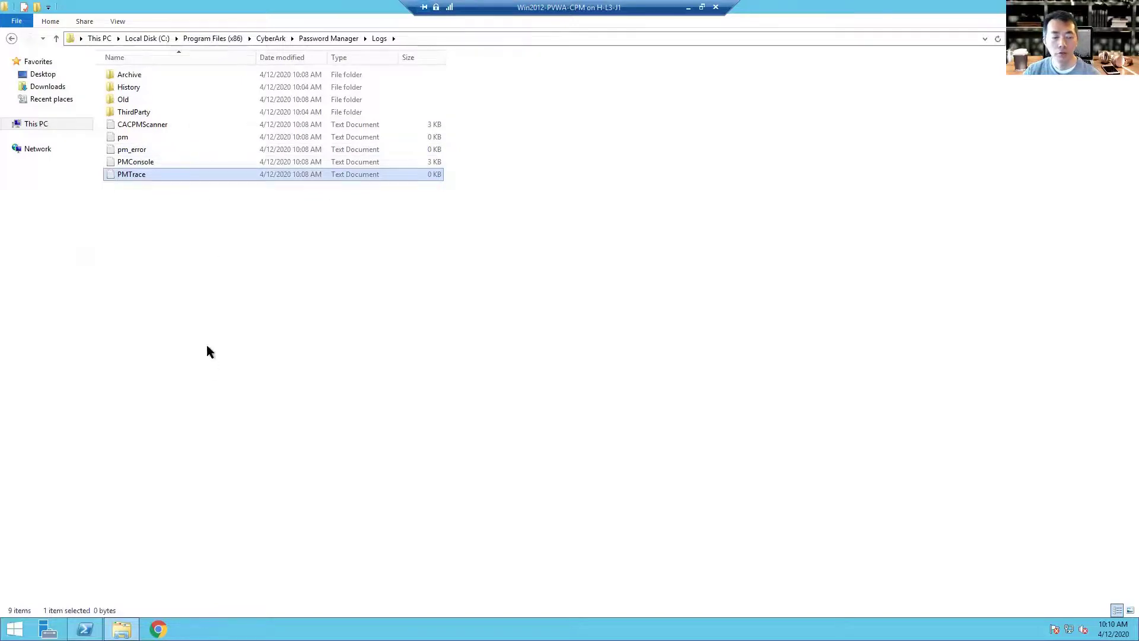
Step: Navigate to the user profile's AppData\Local\Temp folder
{"action": "left_click", "coordinate": [156, 39]}
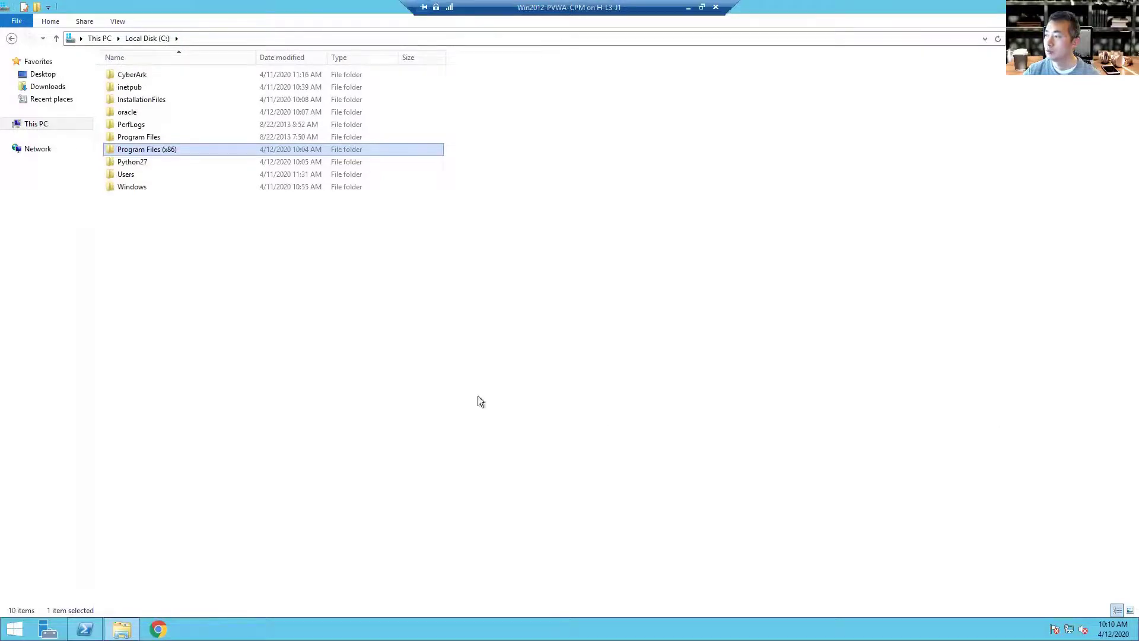
{"action": "double_click", "coordinate": [217, 174]}
{"action": "double_click", "coordinate": [186, 101]}
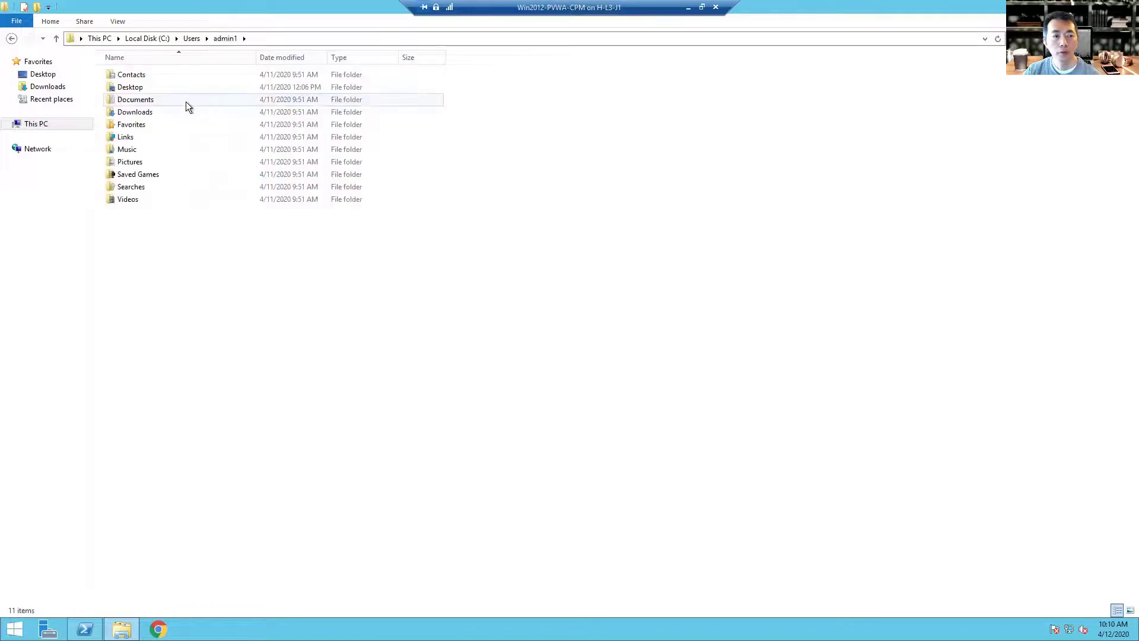
{"action": "key", "text": "alt+d"}
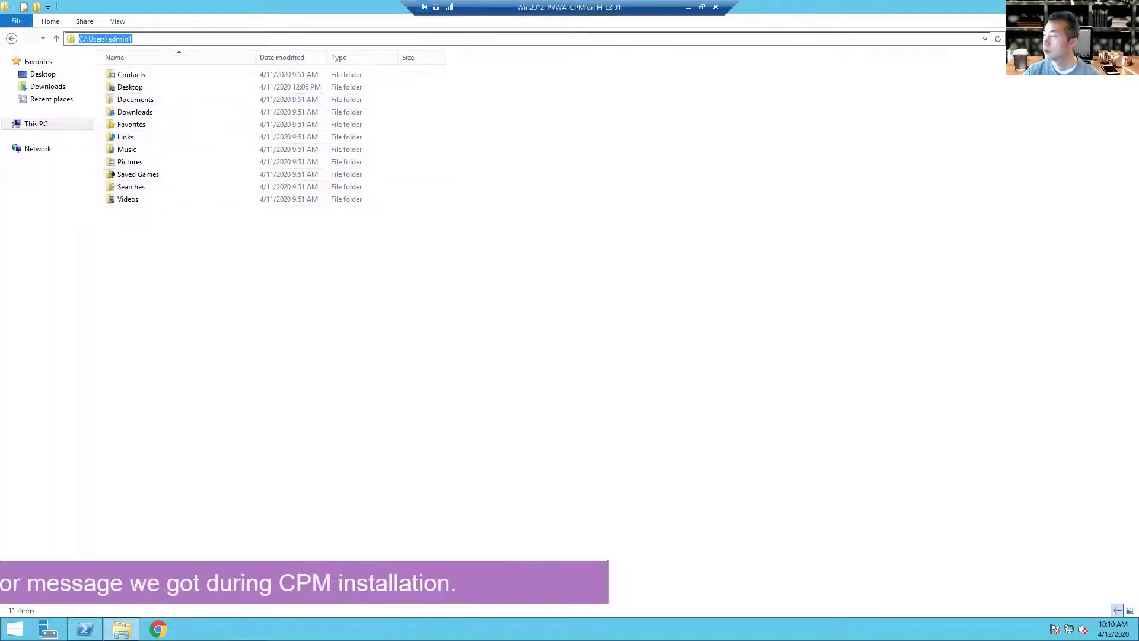
{"action": "left_click", "coordinate": [237, 37]}
{"action": "type", "text": "\\"}
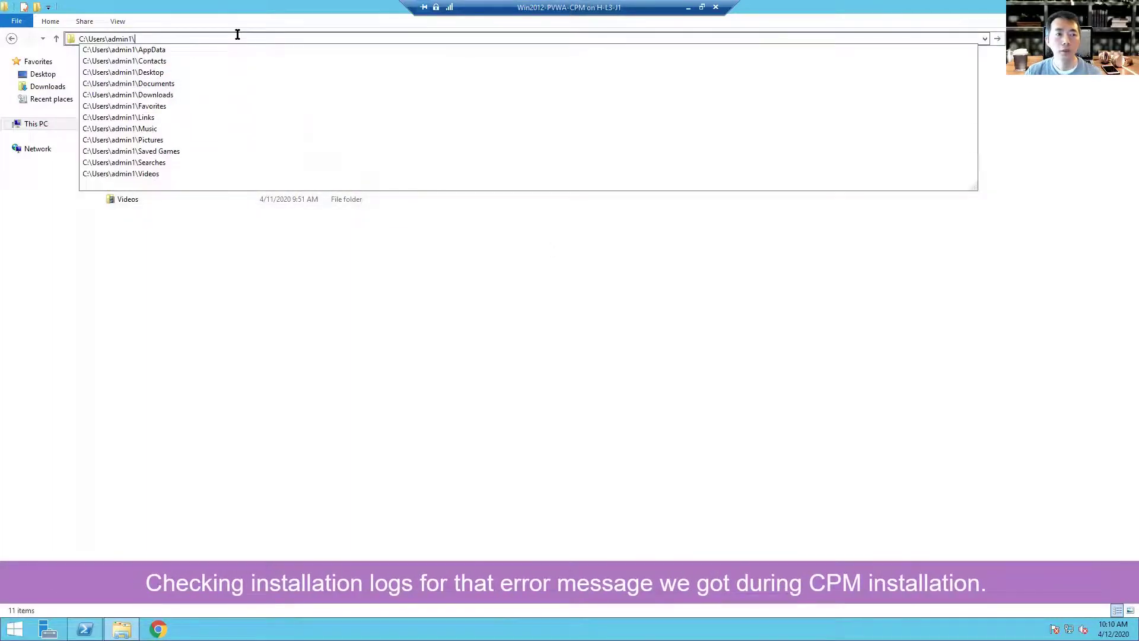
{"action": "key", "text": "Down"}
{"action": "key", "text": "Return"}
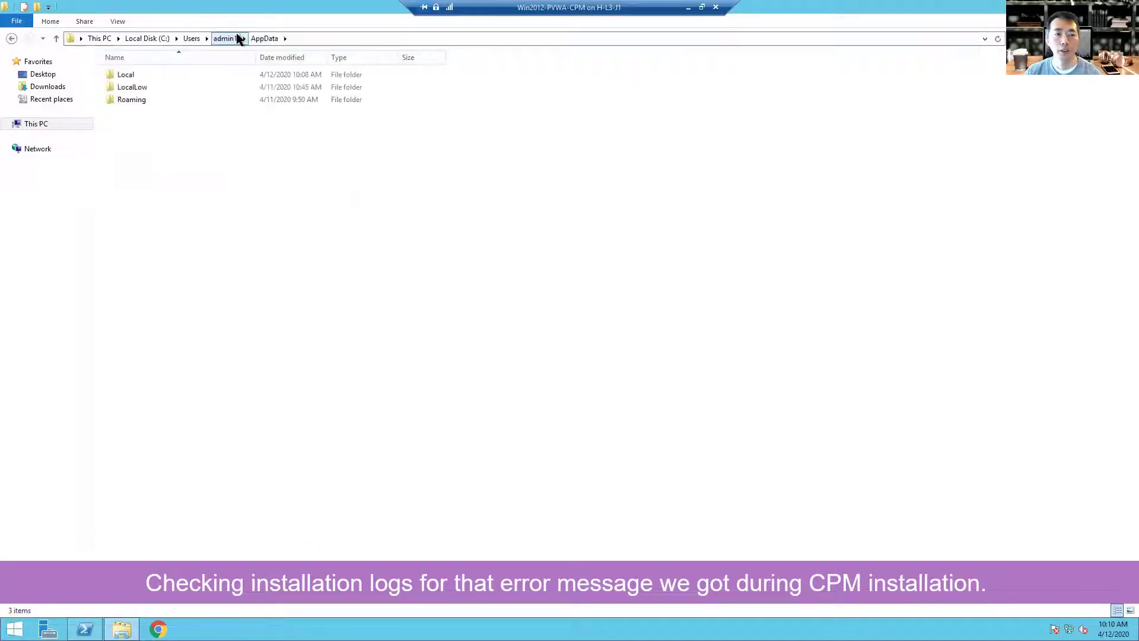
{"action": "double_click", "coordinate": [218, 73]}
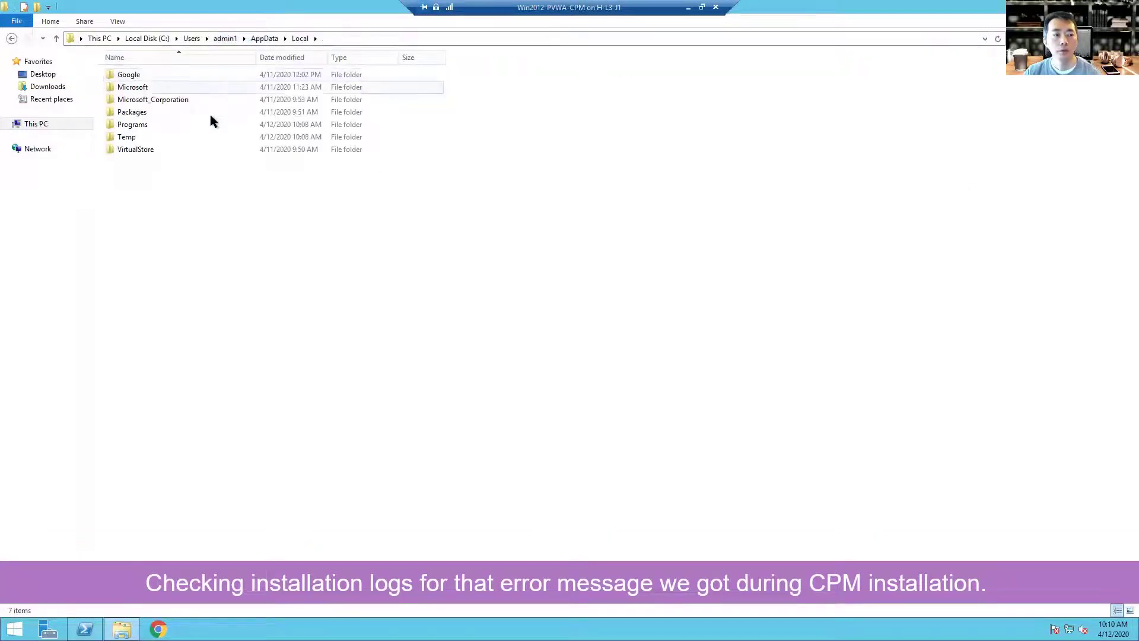
{"action": "double_click", "coordinate": [204, 137]}
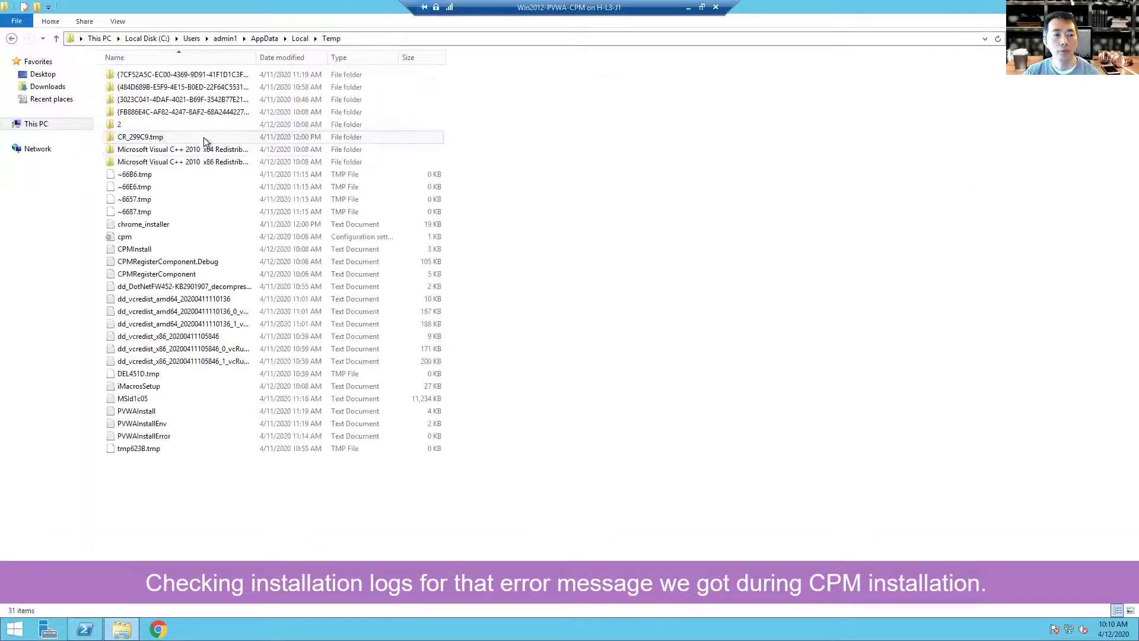
Step: Look over the PVWAInstall, CPMInstall and CPMRegisterComponent.Debug installation logs
{"action": "left_click", "coordinate": [245, 418]}
{"action": "left_click", "coordinate": [245, 431]}
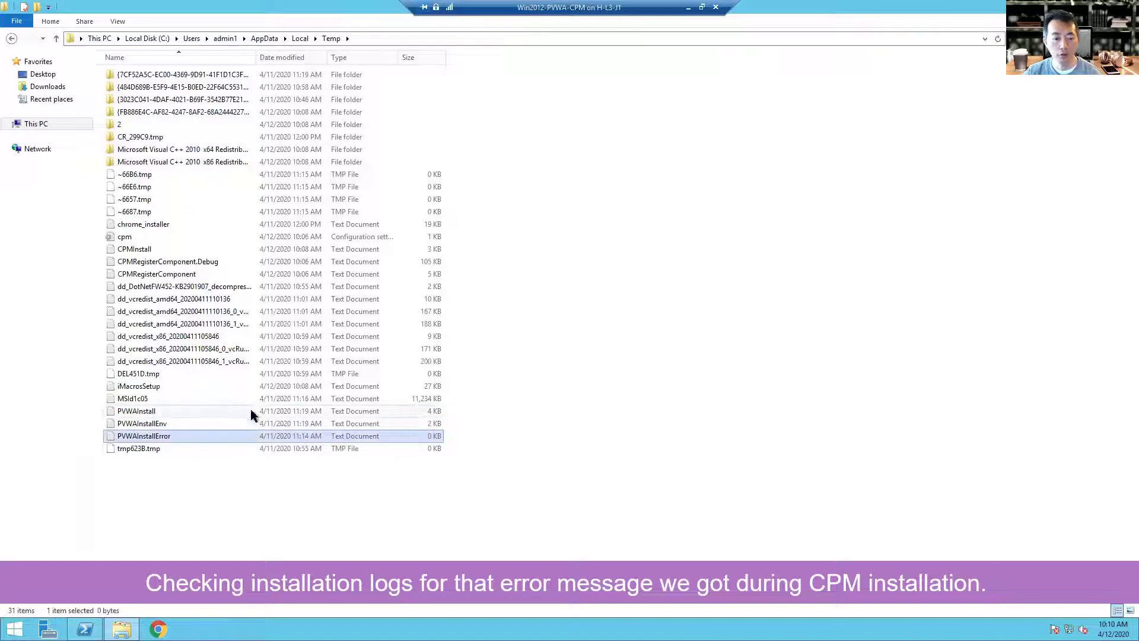
{"action": "left_click", "coordinate": [251, 412]}
{"action": "left_click", "coordinate": [218, 252]}
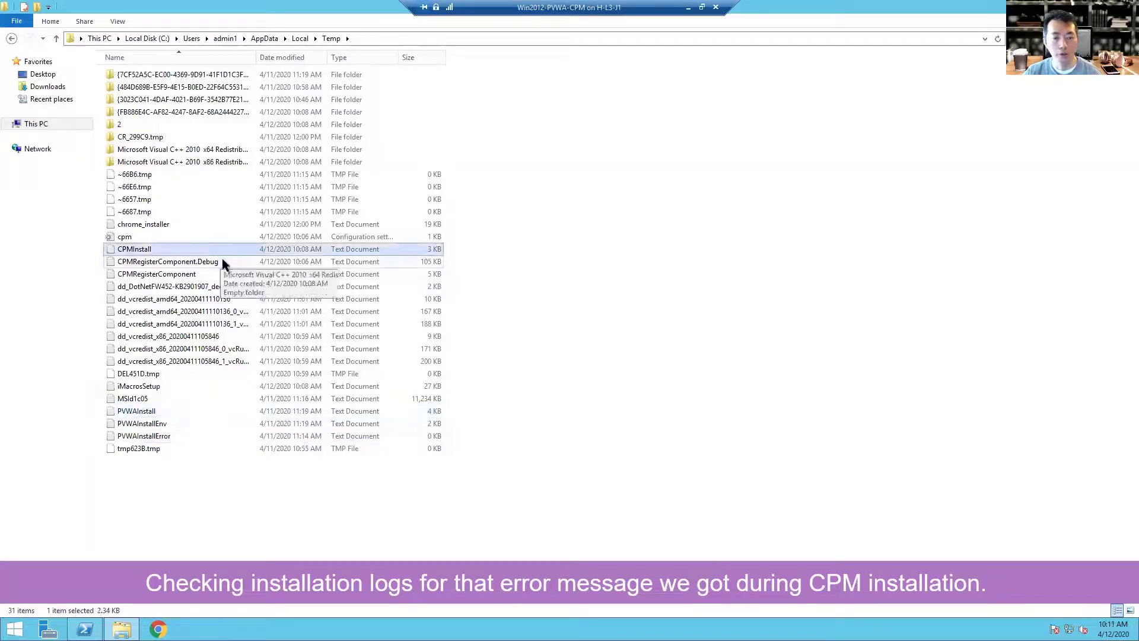
{"action": "left_click", "coordinate": [220, 264]}
{"action": "double_click", "coordinate": [212, 249]}
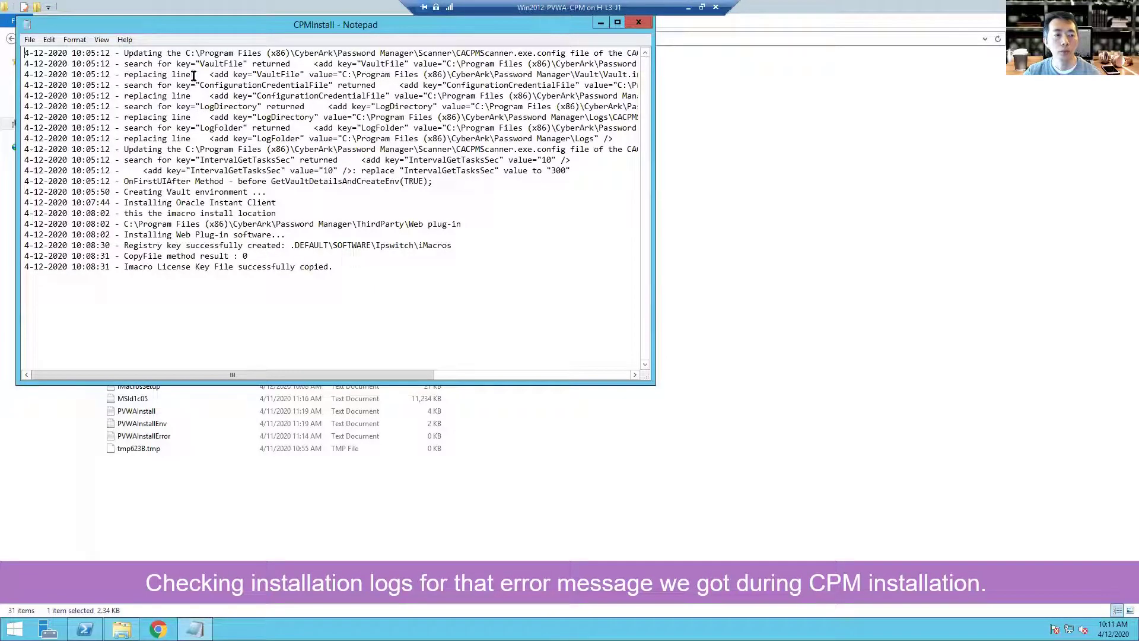
{"action": "left_click", "coordinate": [247, 171]}
{"action": "left_click", "coordinate": [160, 64]}
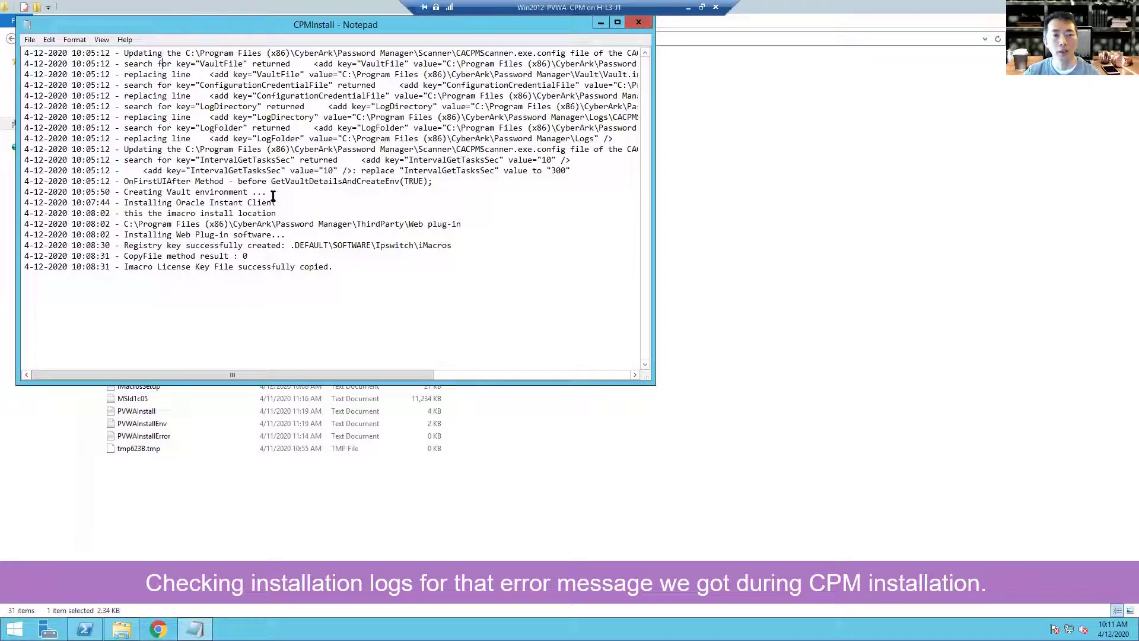
{"action": "left_click", "coordinate": [637, 23]}
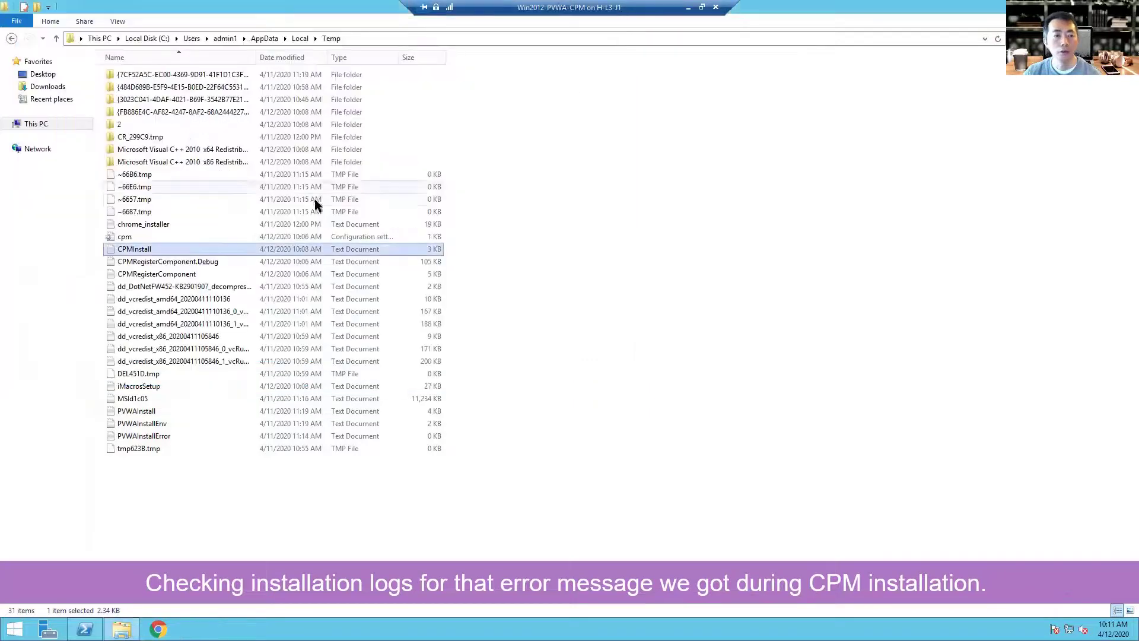
Step: Open the CPMRegisterComponent log, skim it, and close it again
{"action": "left_click", "coordinate": [208, 274]}
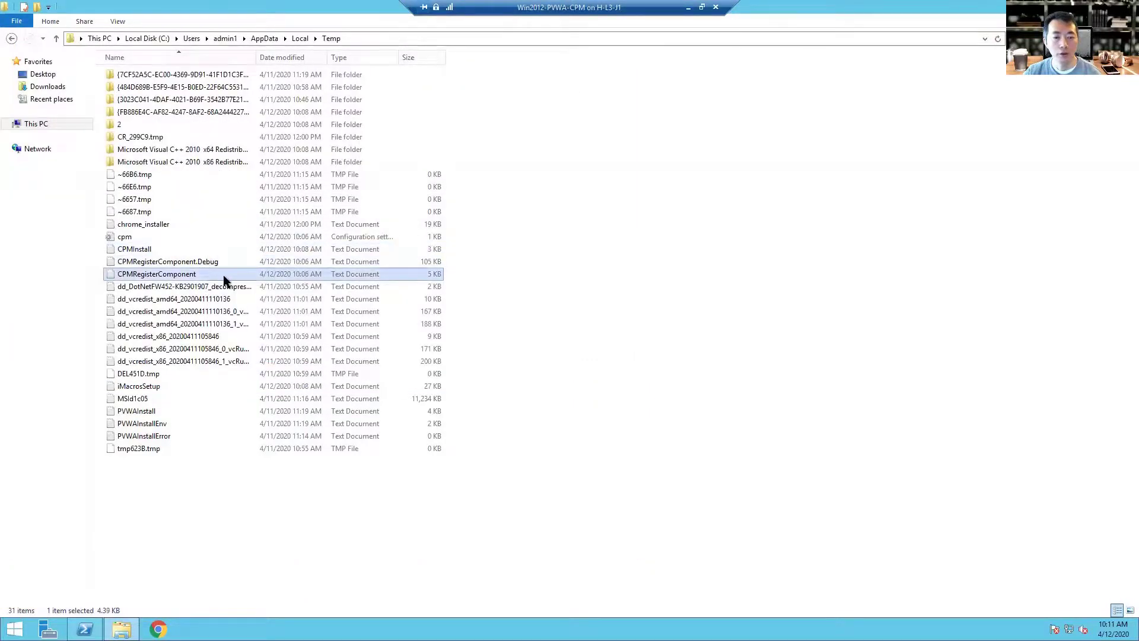
{"action": "double_click", "coordinate": [229, 277]}
{"action": "scroll", "coordinate": [288, 192], "scroll_direction": "down", "scroll_amount": 6}
{"action": "scroll", "coordinate": [373, 153], "scroll_direction": "up", "scroll_amount": 6}
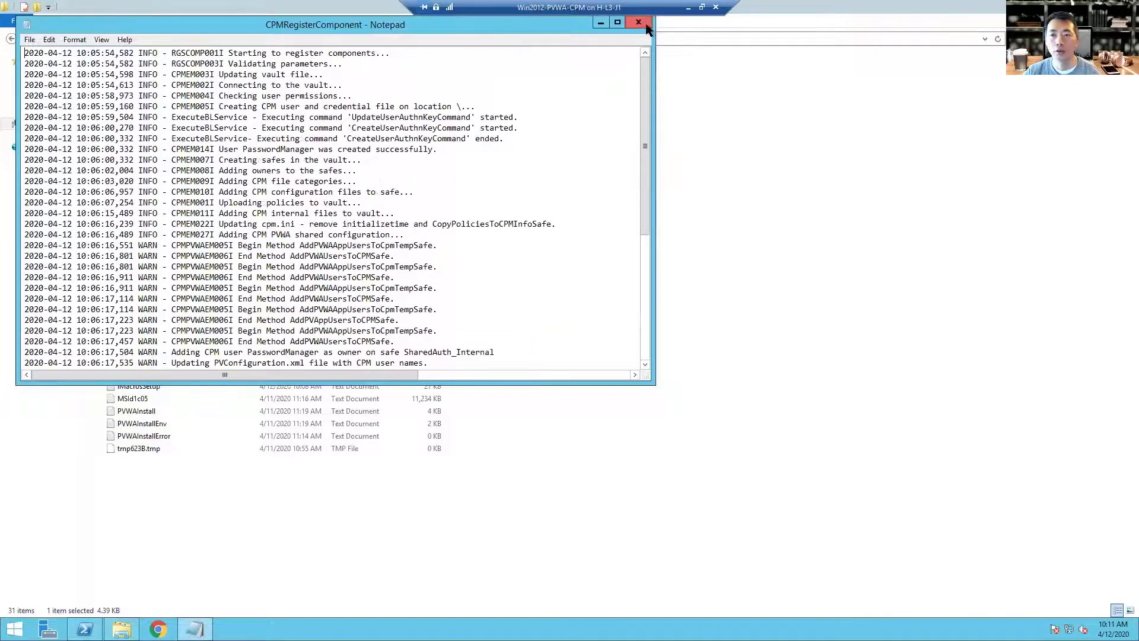
{"action": "left_click", "coordinate": [638, 22]}
Step: Open the CPMRegisterComponent.Debug log, scroll to its end, and maximize the window
{"action": "double_click", "coordinate": [276, 259]}
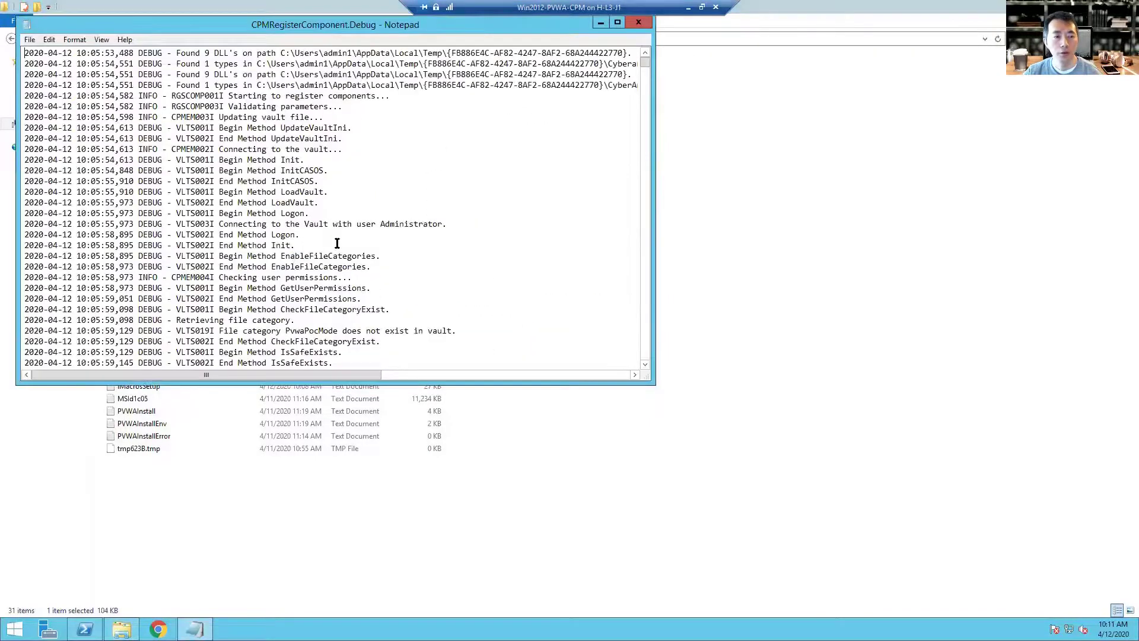
{"action": "scroll", "coordinate": [337, 243], "scroll_direction": "down", "scroll_amount": 20}
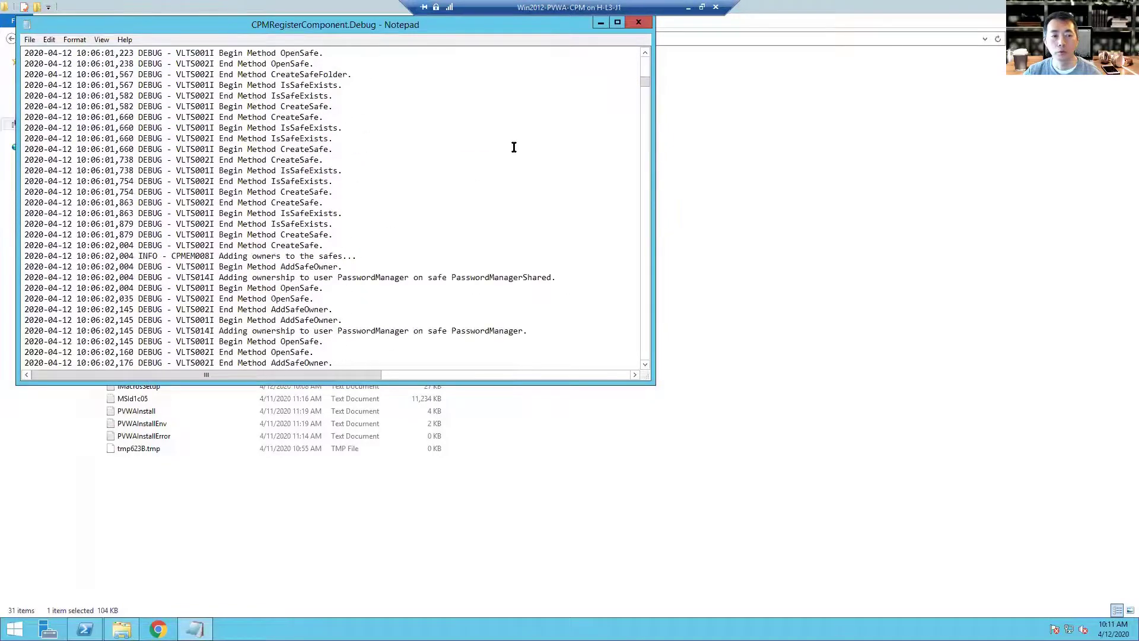
{"action": "left_click_drag", "start_coordinate": [645, 81], "coordinate": [630, 351]}
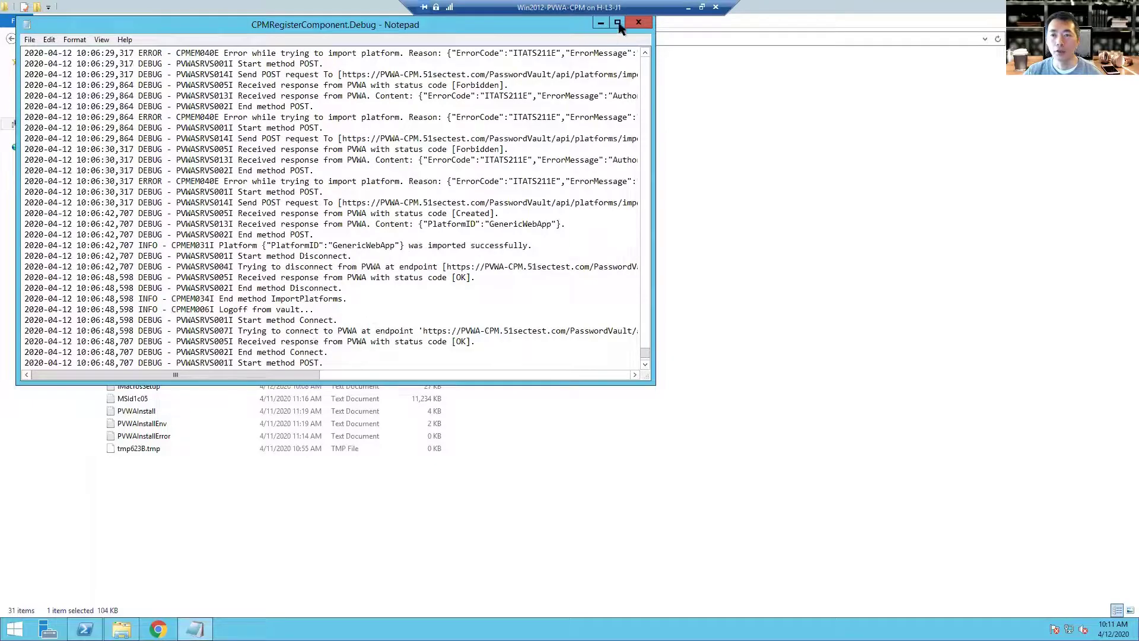
{"action": "left_click", "coordinate": [618, 23]}
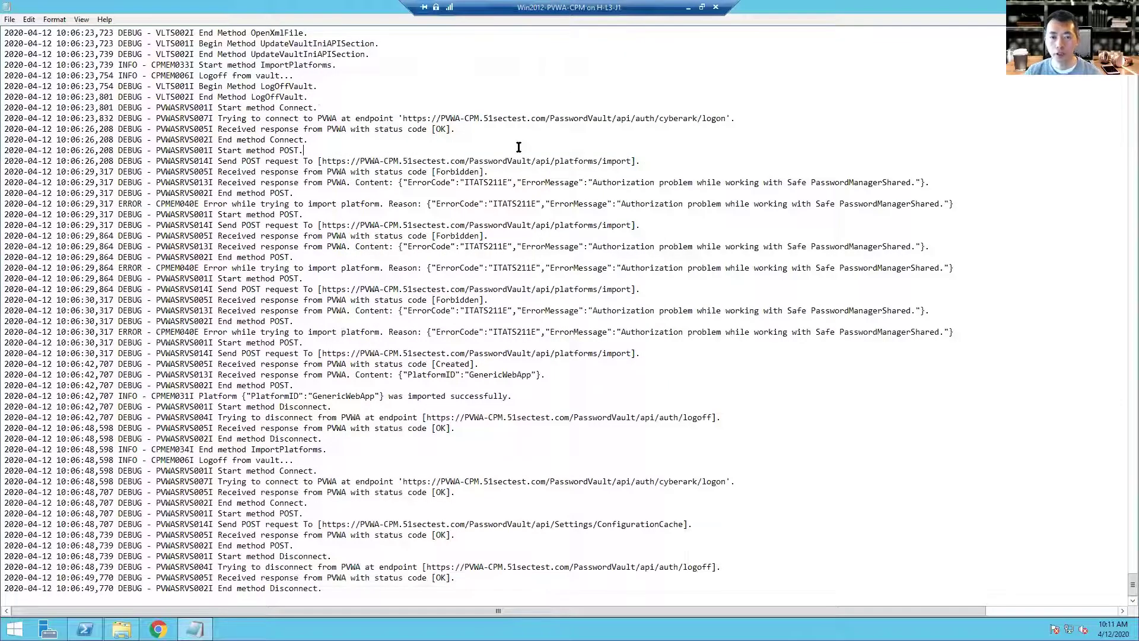
Step: Search the log for 'CPMEM038E', then for 'platforms', and move the Find box aside
{"action": "key", "text": "ctrl+f"}
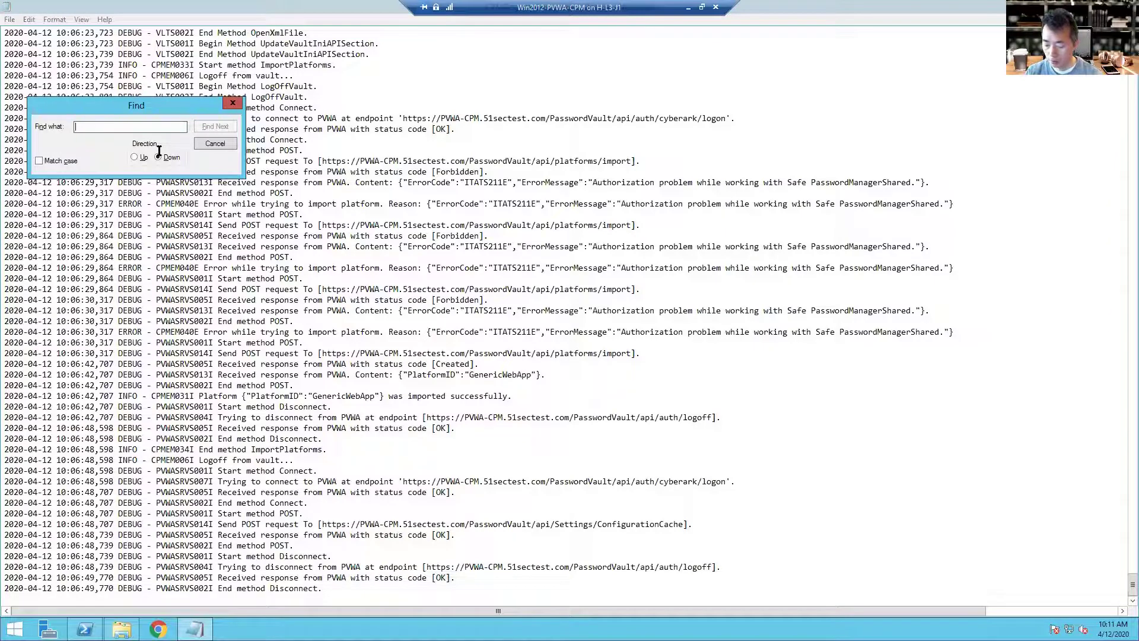
{"action": "type", "text": "CPMEM03"}
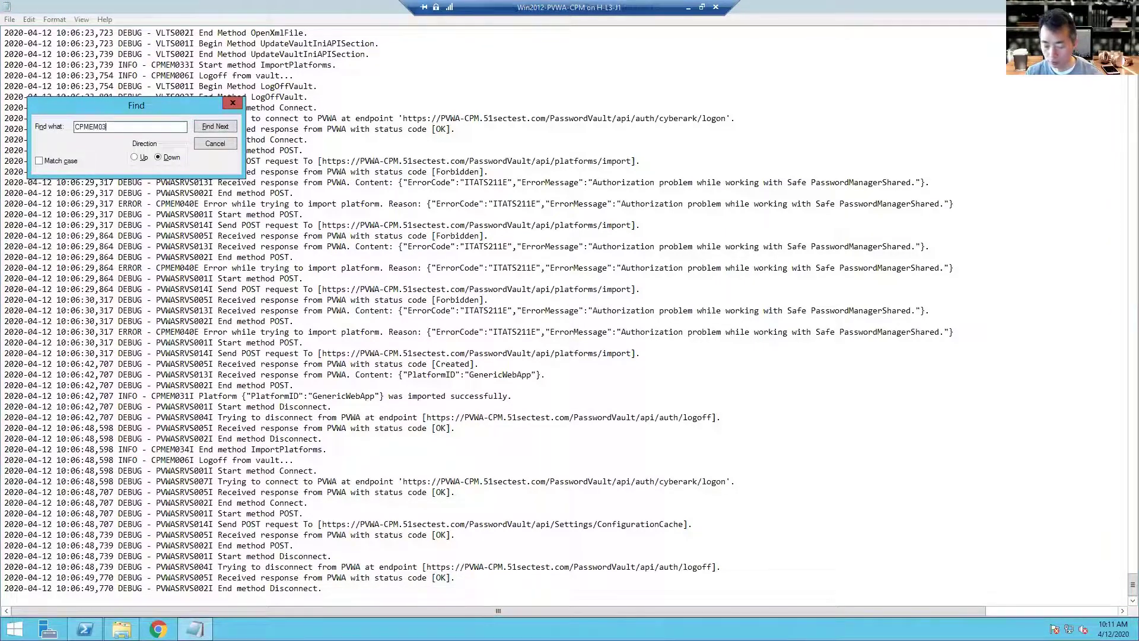
{"action": "type", "text": "8E"}
{"action": "key", "text": "Return"}
{"action": "key", "text": "Return"}
{"action": "double_click", "coordinate": [164, 127]}
{"action": "key", "text": "BackSpace"}
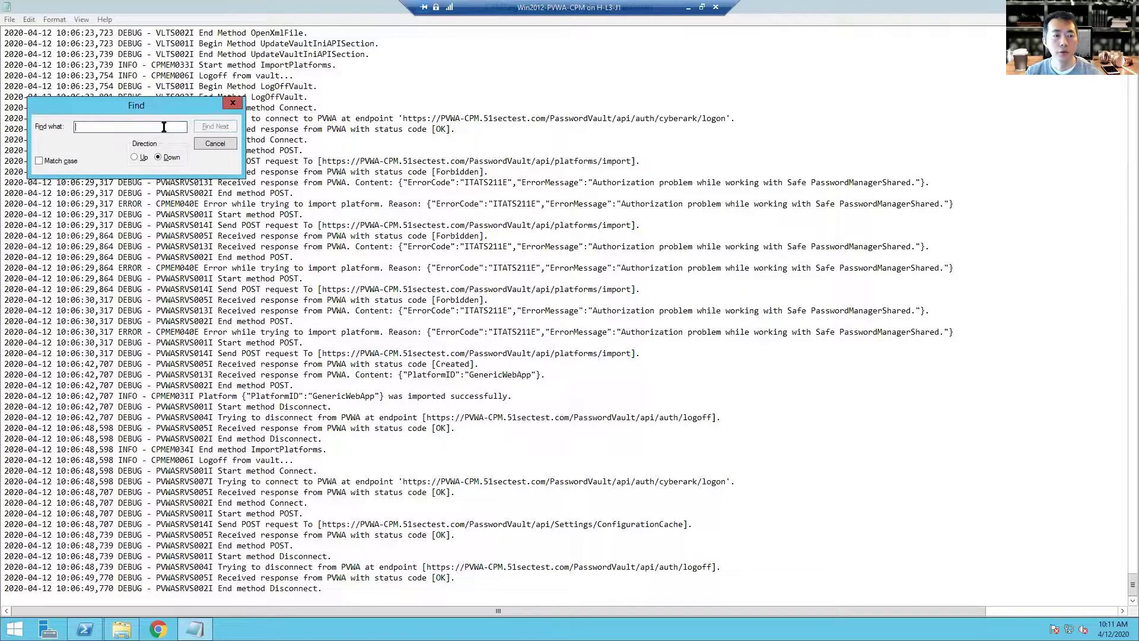
{"action": "type", "text": "platforms"}
{"action": "key", "text": "Return"}
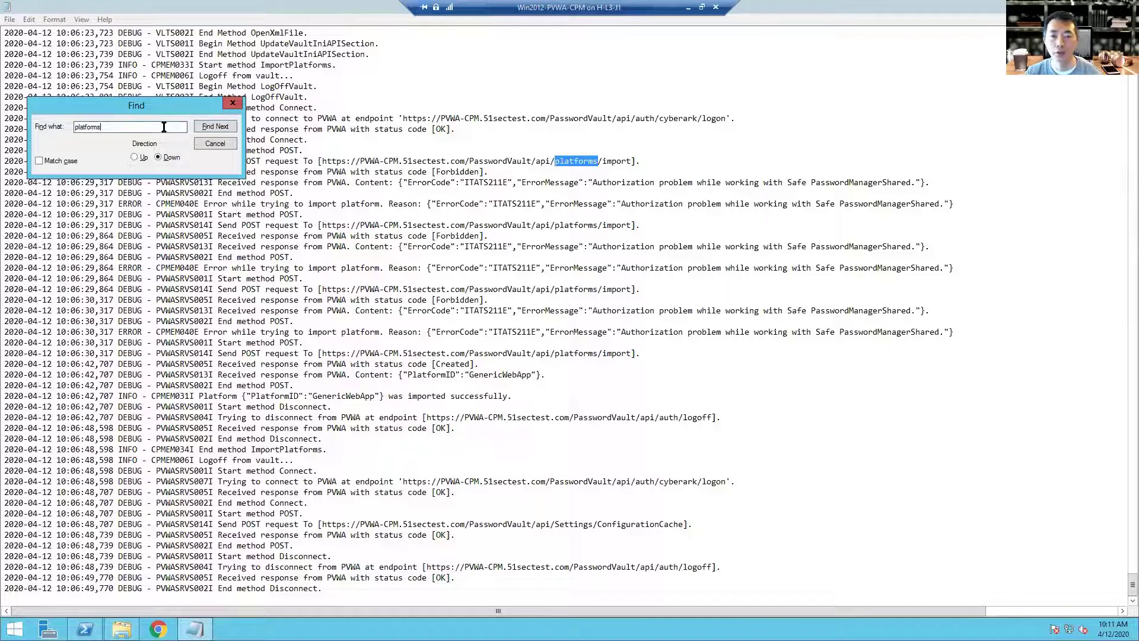
{"action": "left_click_drag", "start_coordinate": [136, 105], "coordinate": [904, 270]}
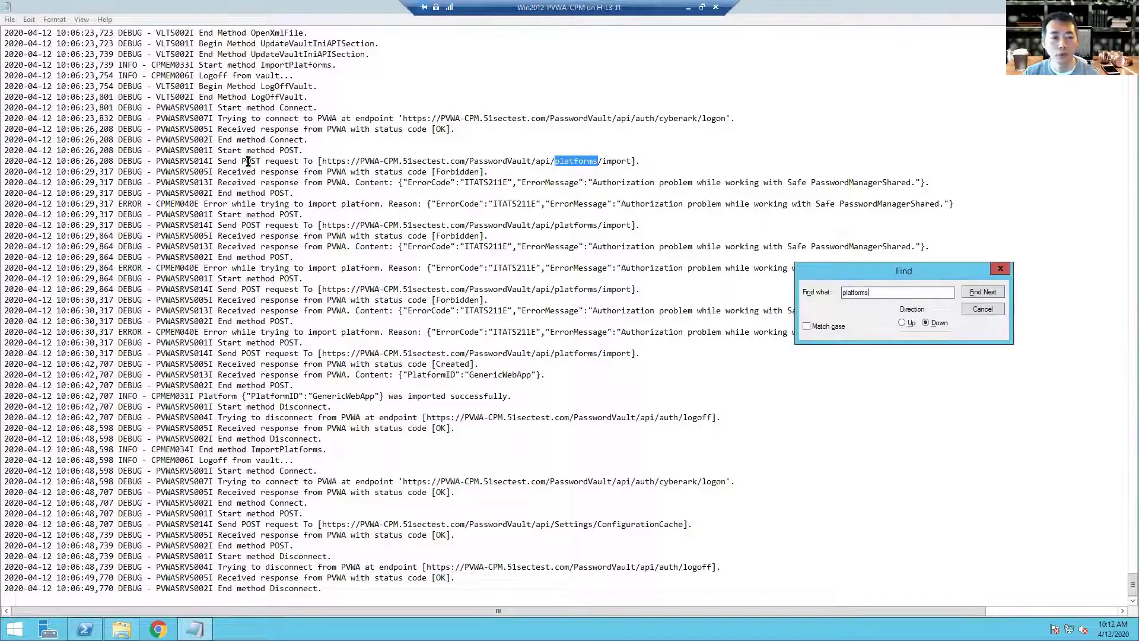
{"action": "left_click_drag", "start_coordinate": [689, 183], "coordinate": [894, 191]}
{"action": "left_click", "coordinate": [905, 191]}
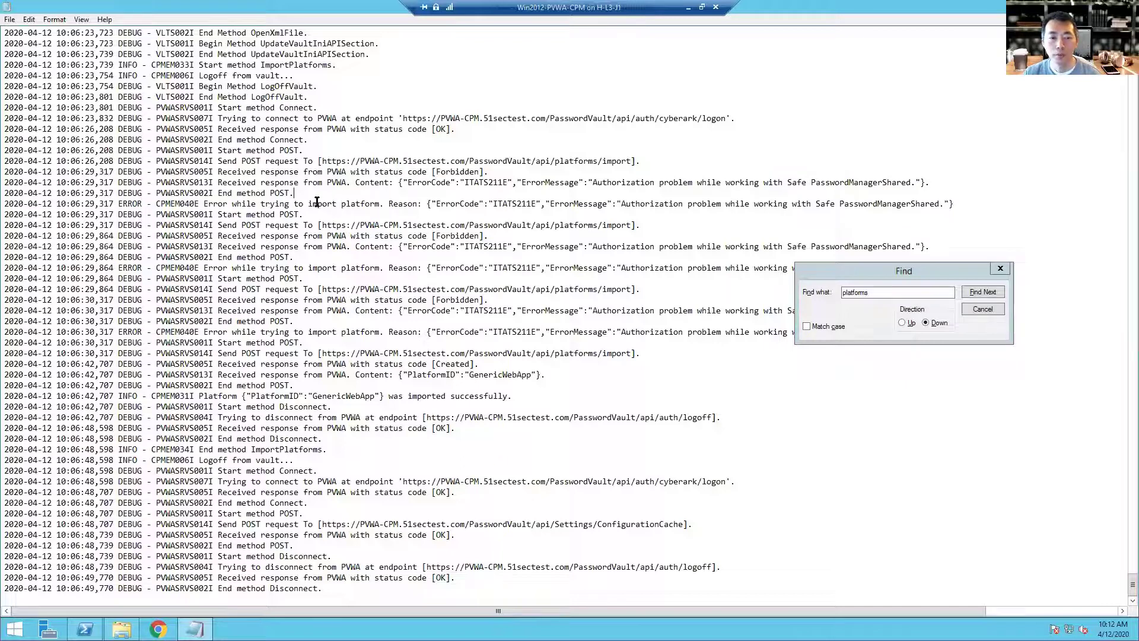
Step: Highlight the platform-import error, its Authorization wording, and the PasswordManagerShared safe name
{"action": "left_click", "coordinate": [209, 202], "text": "shift"}
{"action": "left_click", "coordinate": [384, 204], "text": "shift"}
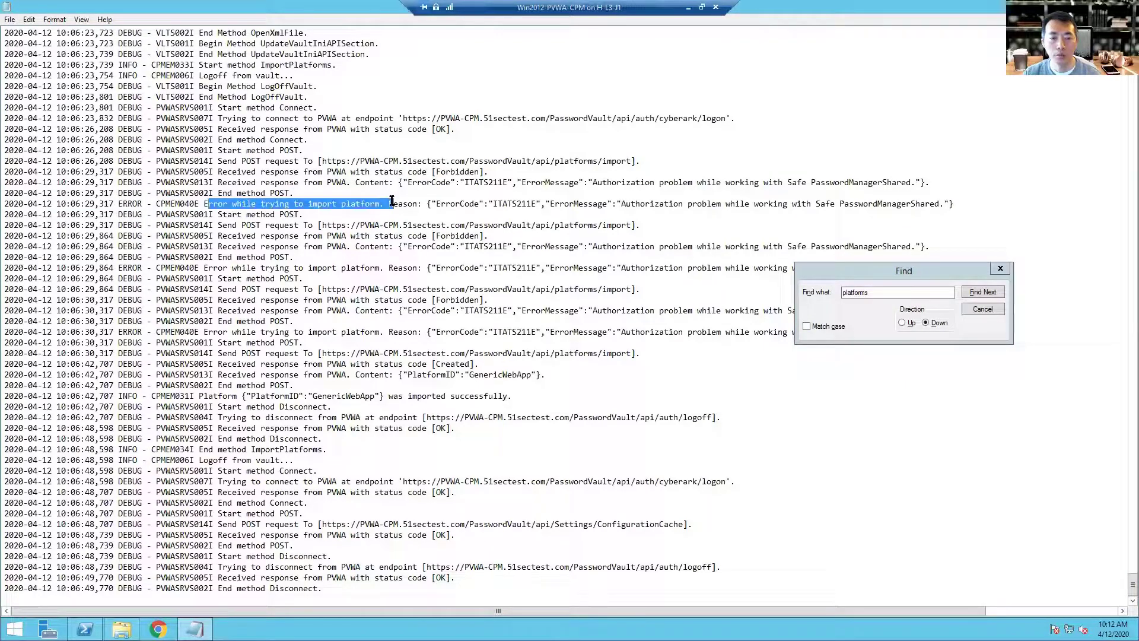
{"action": "left_click", "coordinate": [446, 203]}
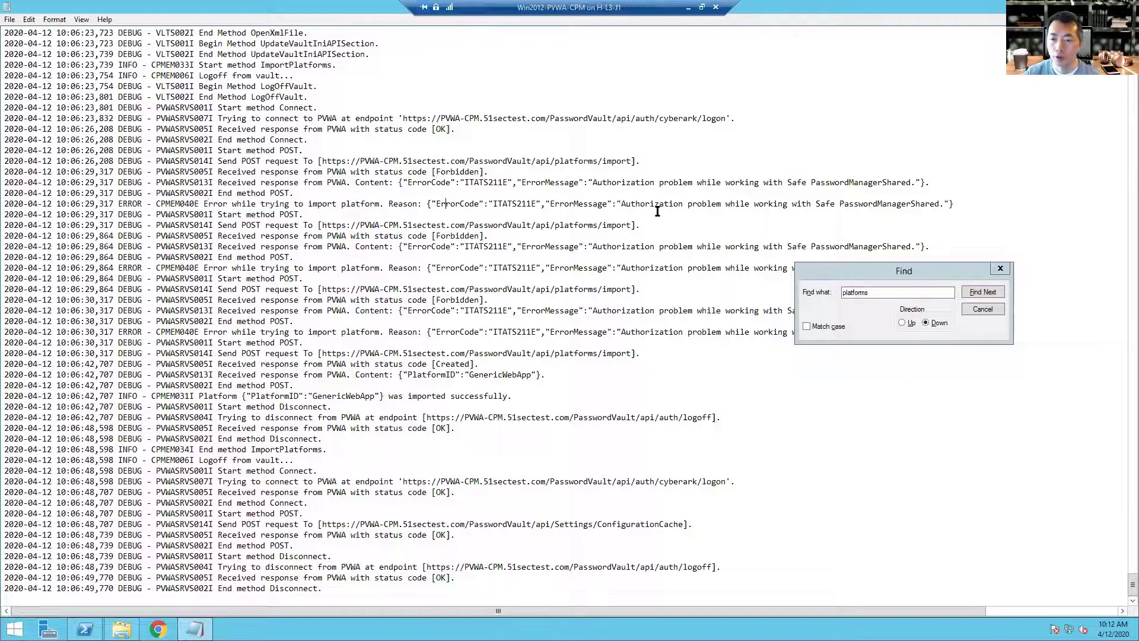
{"action": "left_click_drag", "start_coordinate": [621, 204], "coordinate": [680, 203]}
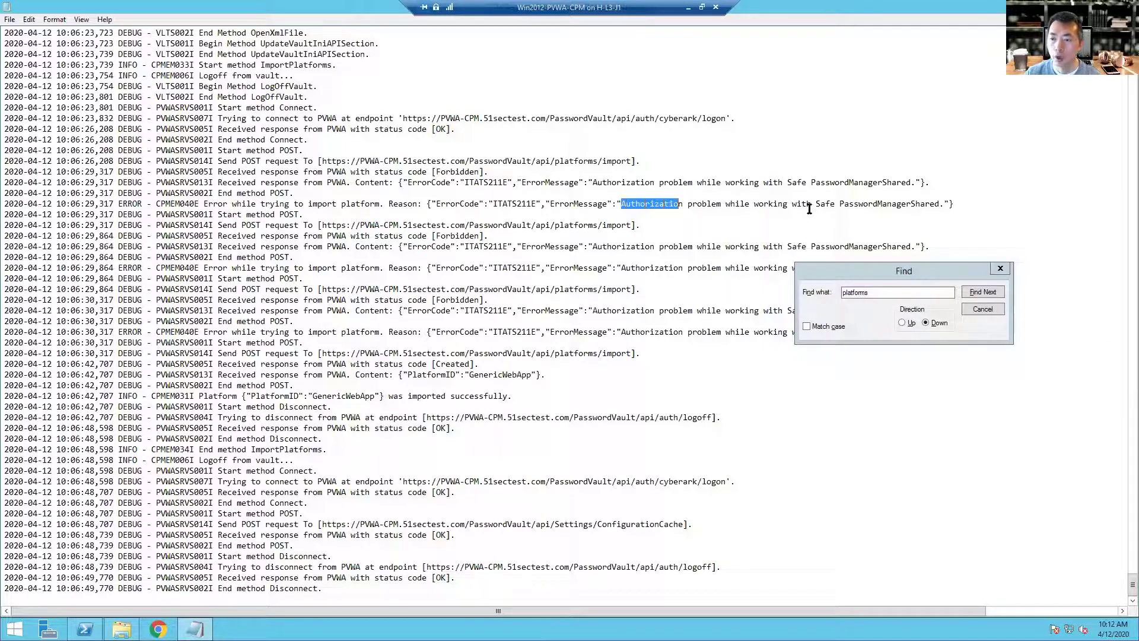
{"action": "left_click_drag", "start_coordinate": [863, 204], "coordinate": [919, 208]}
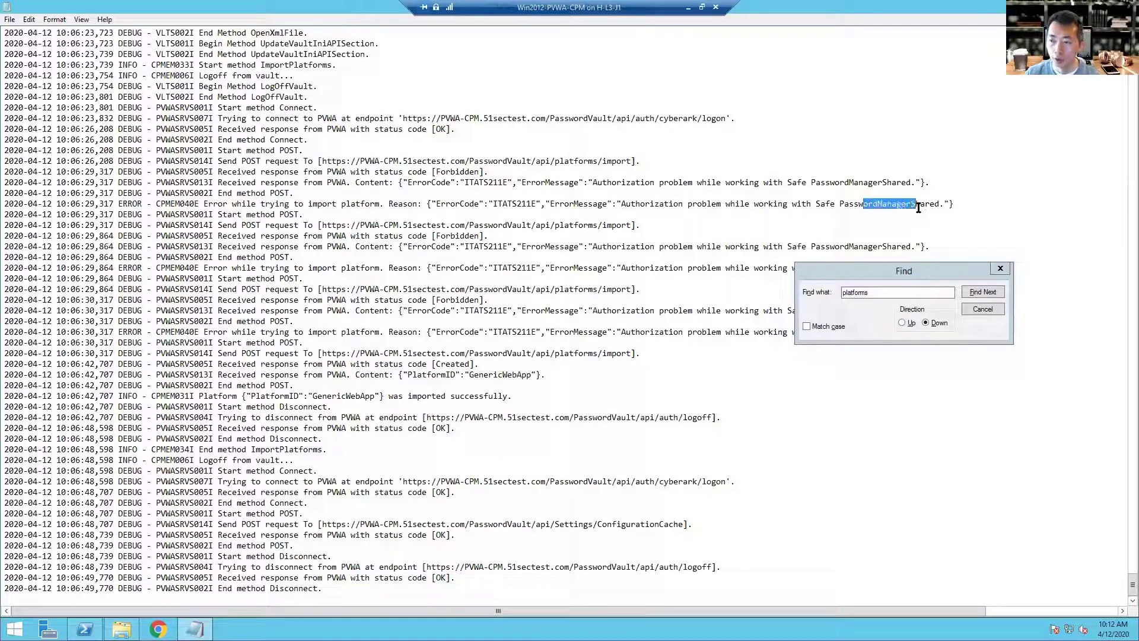
{"action": "left_click_drag", "start_coordinate": [653, 248], "coordinate": [854, 248]}
{"action": "scroll", "coordinate": [349, 167], "scroll_direction": "up", "scroll_amount": 1}
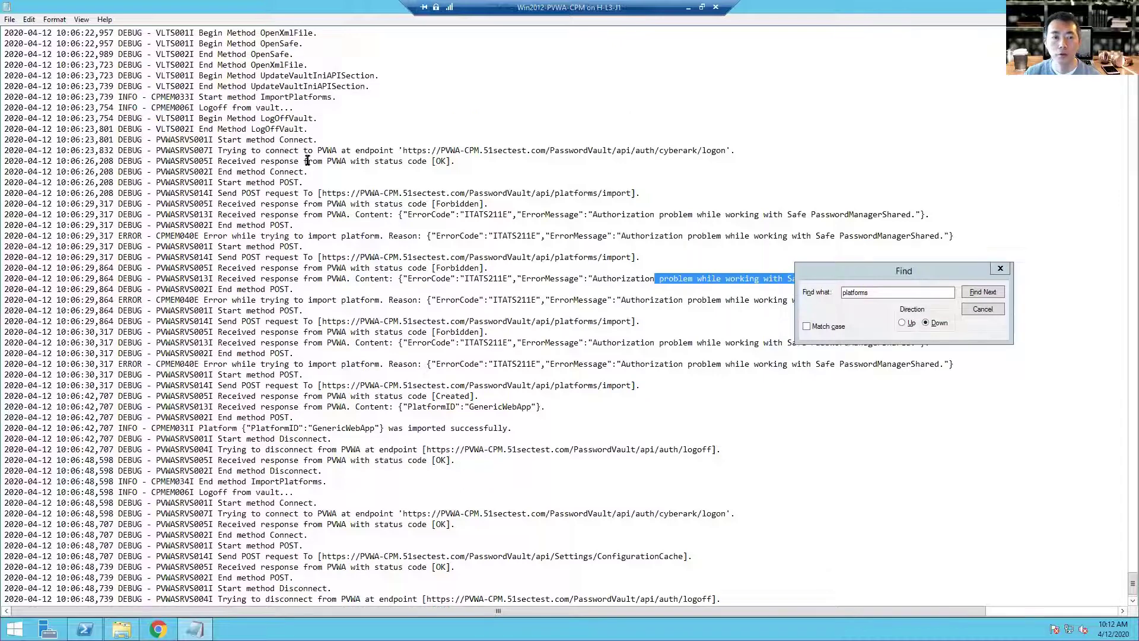
Step: Highlight the PVWA connect message, endpoint, OK status, POST platforms-import path, and Forbidden status
{"action": "left_click_drag", "start_coordinate": [457, 150], "coordinate": [509, 150]}
{"action": "left_click_drag", "start_coordinate": [270, 150], "coordinate": [322, 150]}
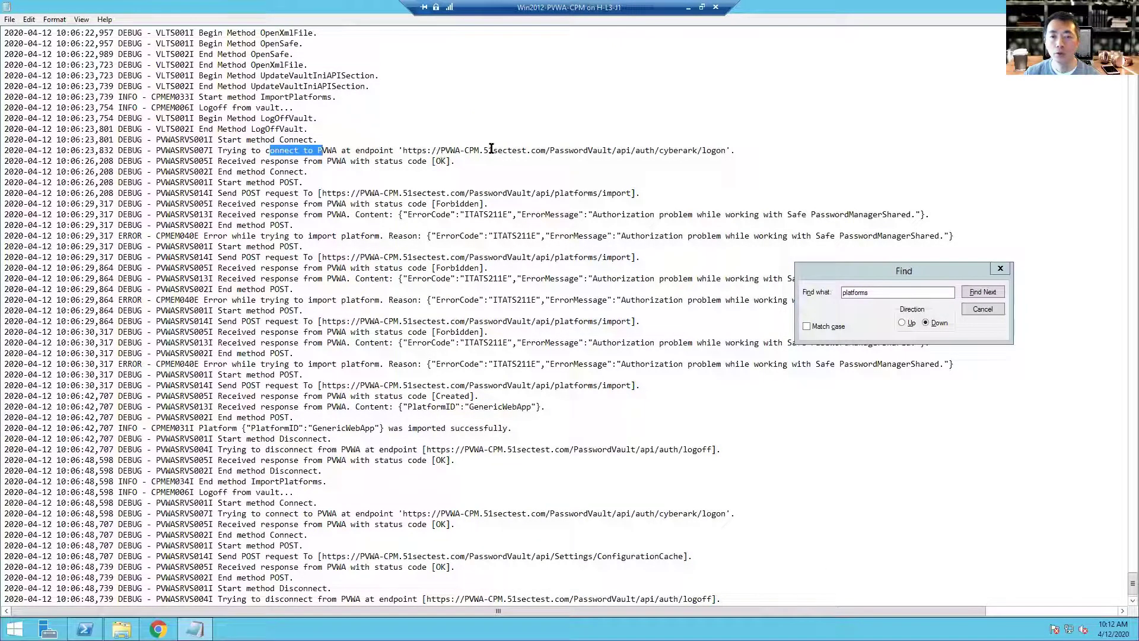
{"action": "left_click", "coordinate": [463, 161]}
{"action": "double_click", "coordinate": [431, 162]}
{"action": "left_click", "coordinate": [324, 172]}
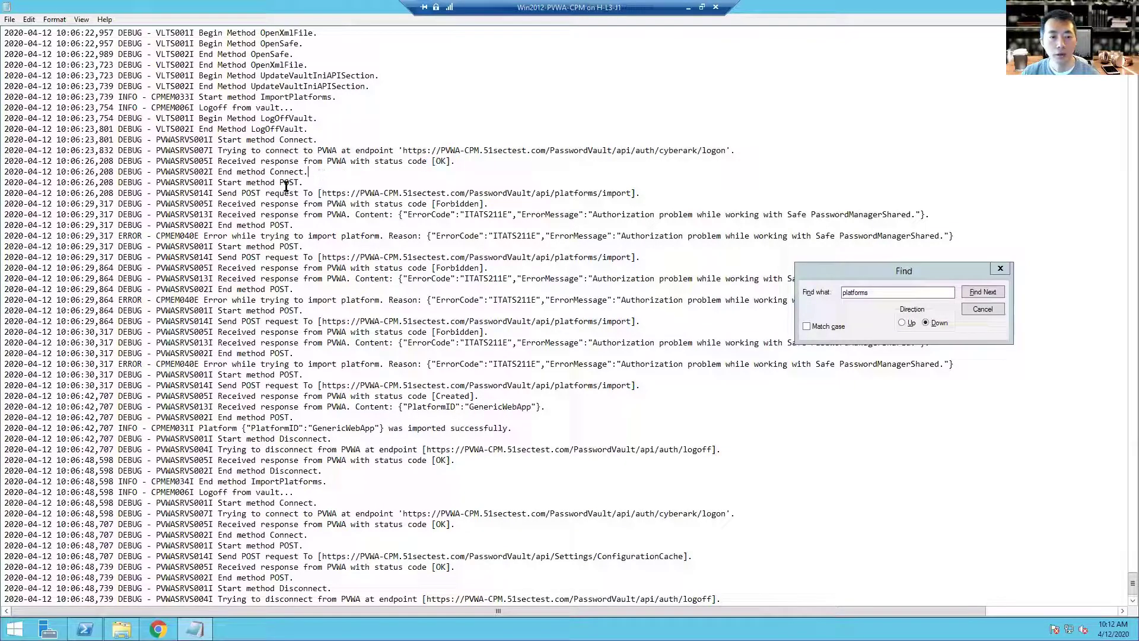
{"action": "left_click_drag", "start_coordinate": [242, 193], "coordinate": [265, 193]}
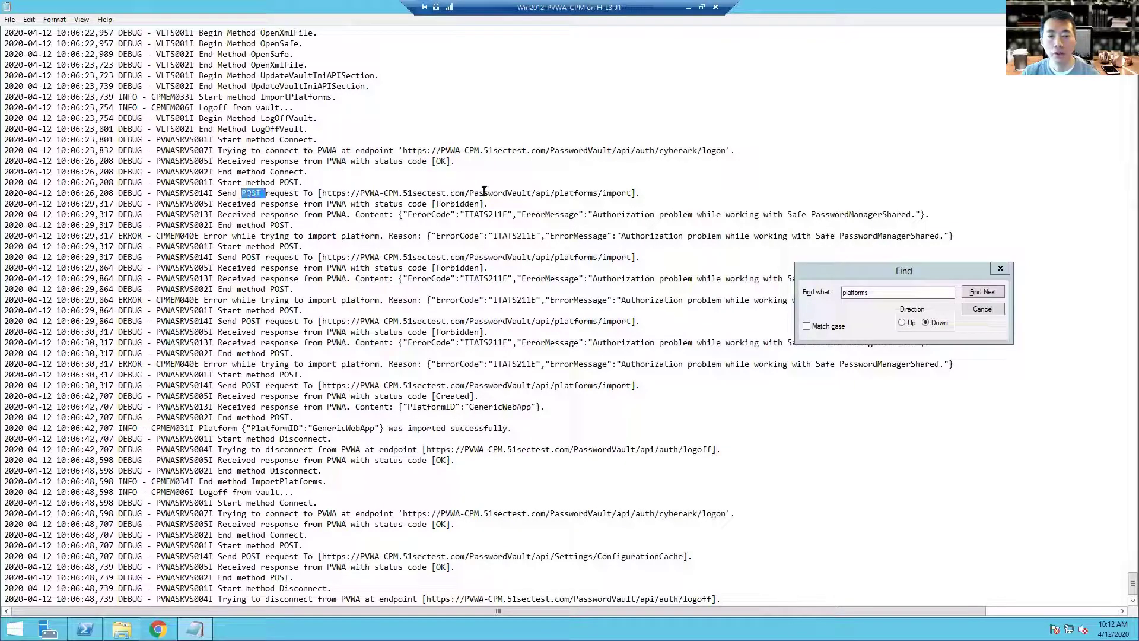
{"action": "left_click_drag", "start_coordinate": [655, 195], "coordinate": [502, 195]}
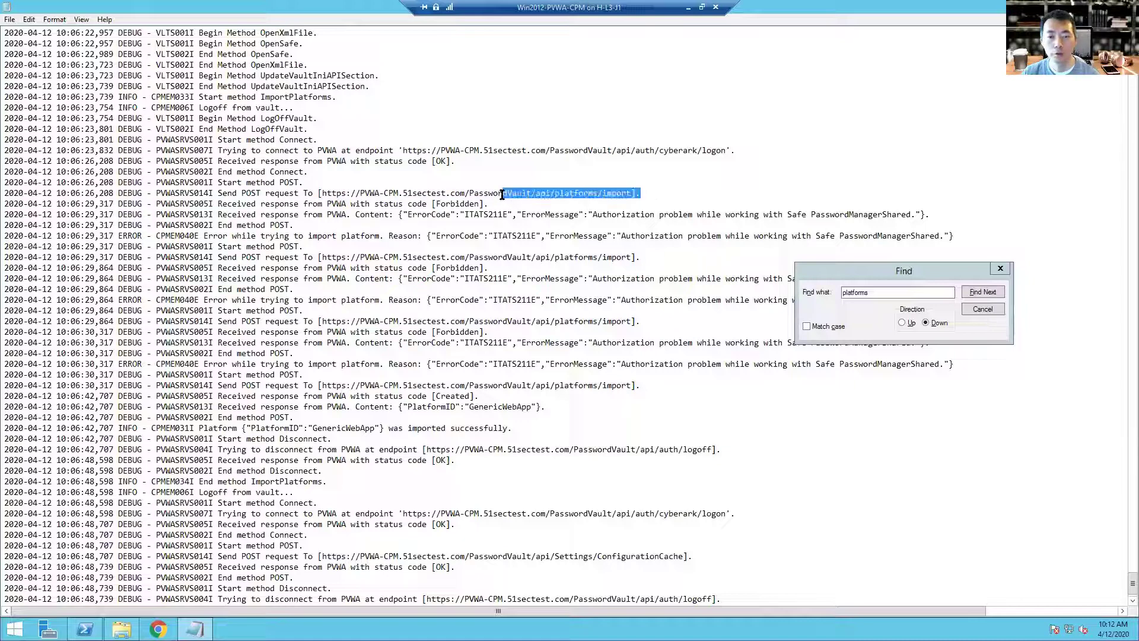
{"action": "left_click", "coordinate": [486, 206]}
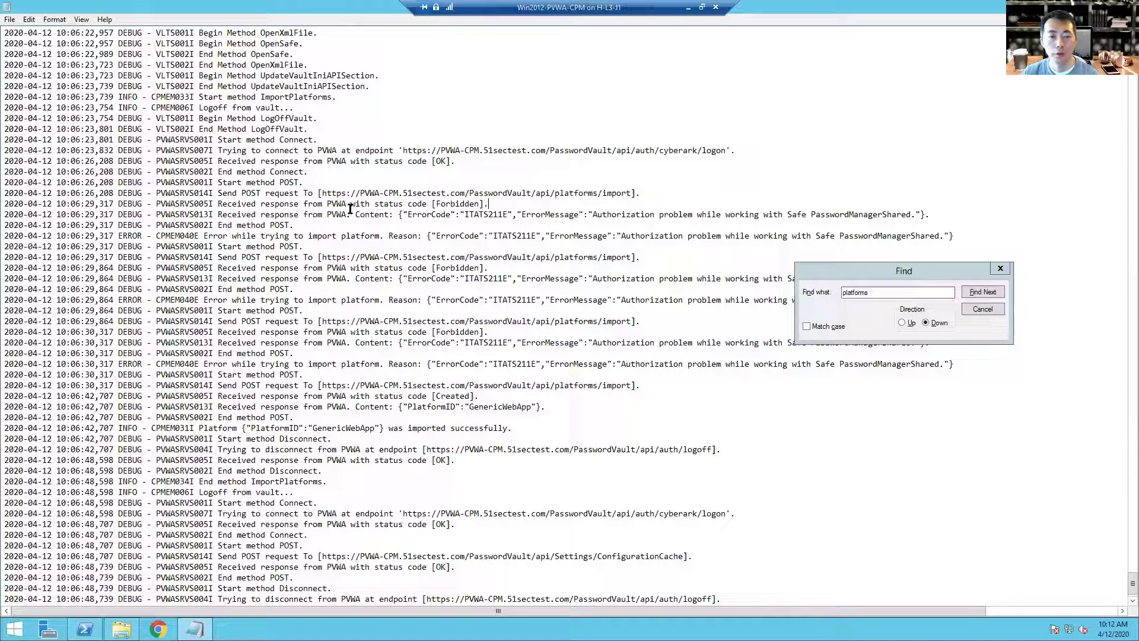
{"action": "left_click_drag", "start_coordinate": [432, 204], "coordinate": [504, 204]}
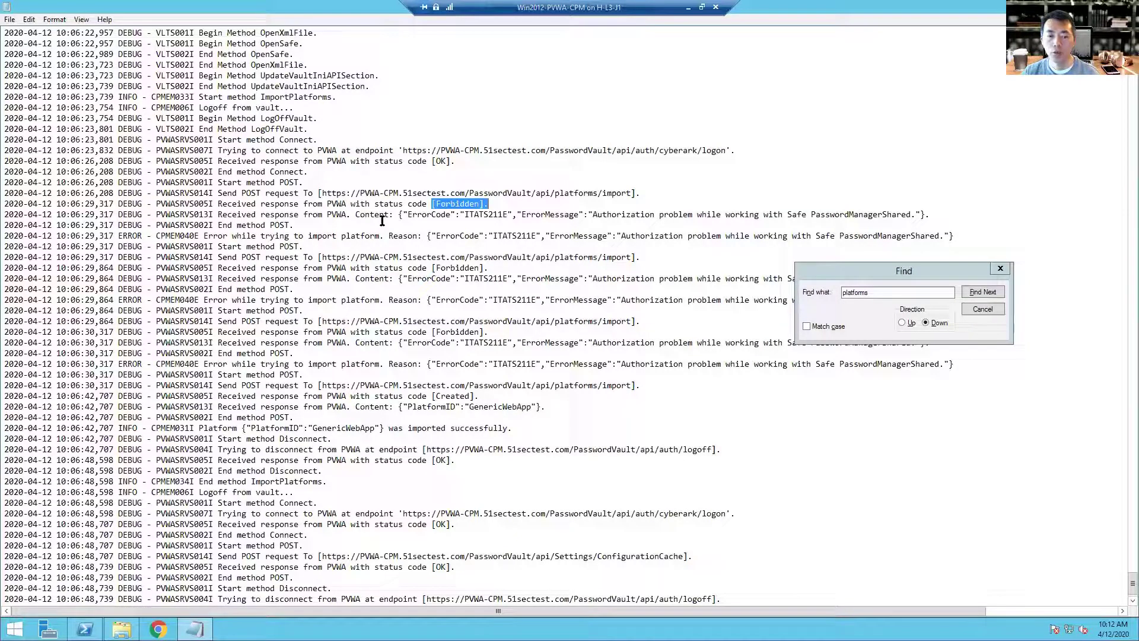
Step: Re-highlight Forbidden through the error code, check the Created status line, and close the log
{"action": "left_click", "coordinate": [487, 205]}
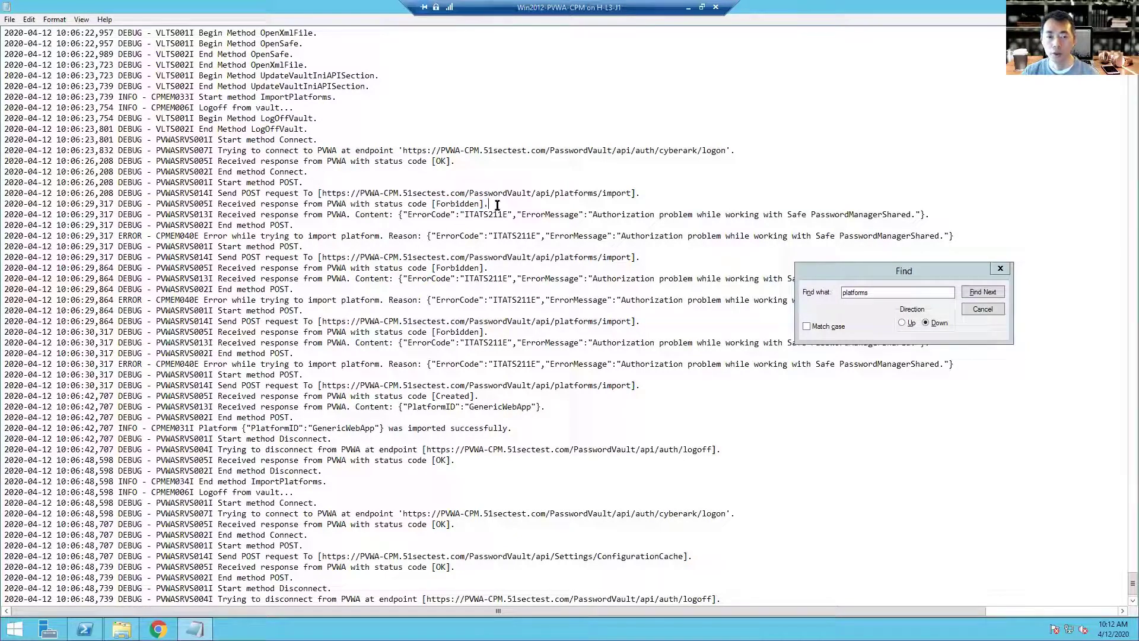
{"action": "left_click_drag", "start_coordinate": [488, 205], "coordinate": [434, 204]}
{"action": "left_click_drag", "start_coordinate": [488, 278], "coordinate": [436, 268]}
{"action": "left_click", "coordinate": [486, 395]}
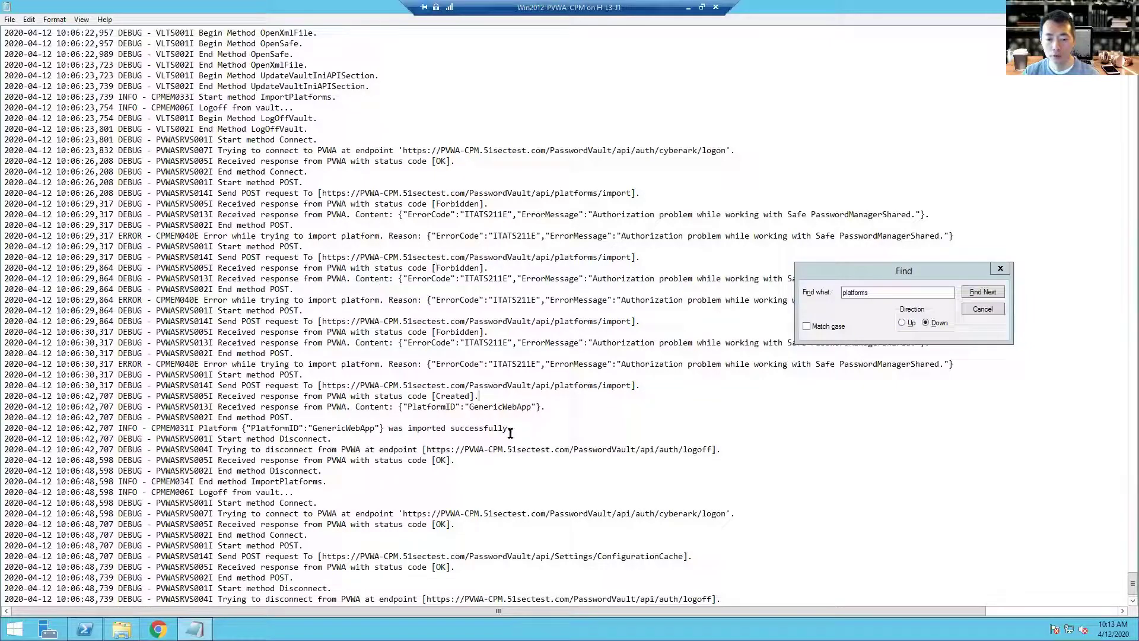
{"action": "scroll", "coordinate": [510, 433], "scroll_direction": "down", "scroll_amount": 1}
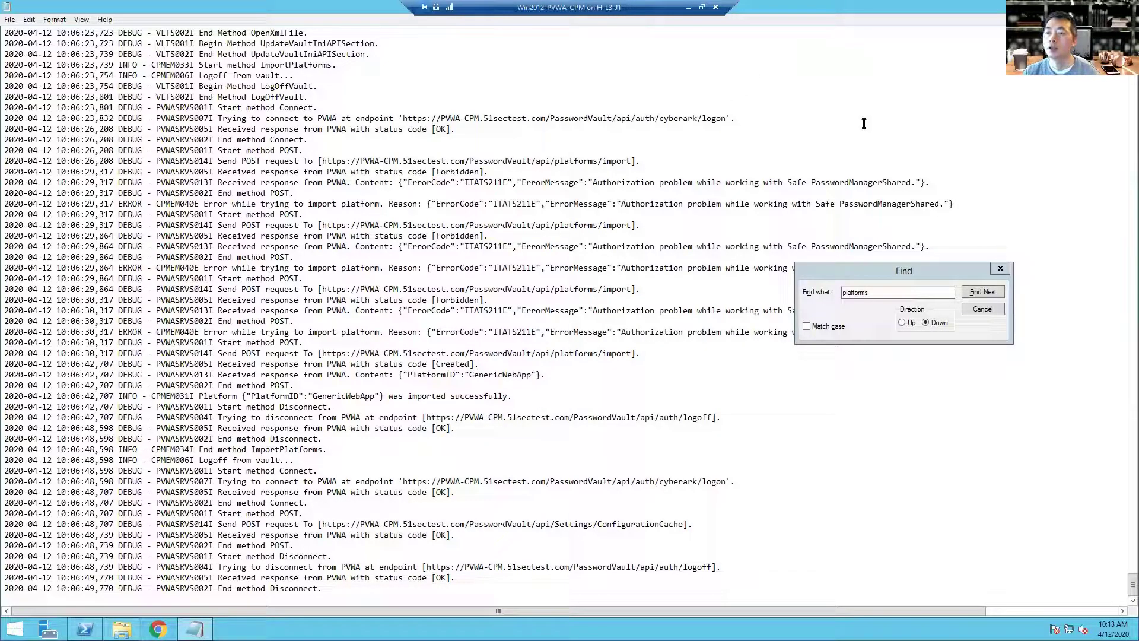
{"action": "key", "text": "alt+F4"}
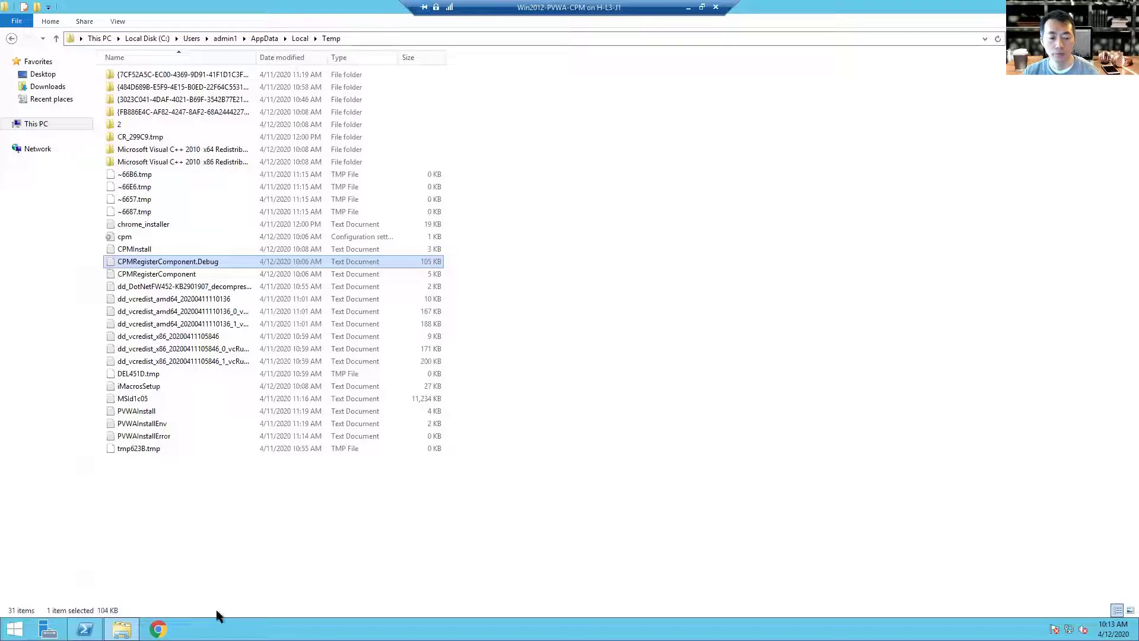
Step: Sign in to PVWA with CyberArk authentication as administrator, entering the account password
{"action": "key", "text": "Return"}
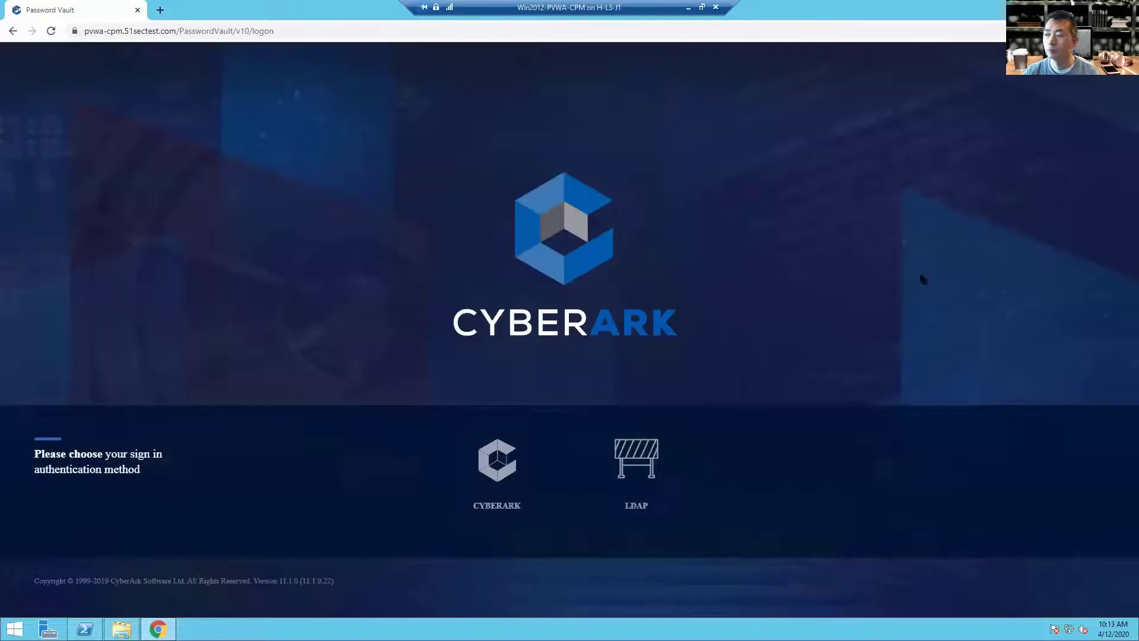
{"action": "left_click", "coordinate": [497, 463]}
{"action": "type", "text": "administrator"}
{"action": "key", "text": "Tab"}
{"action": "type", "text": "Cyberark1"}
{"action": "key", "text": "Return"}
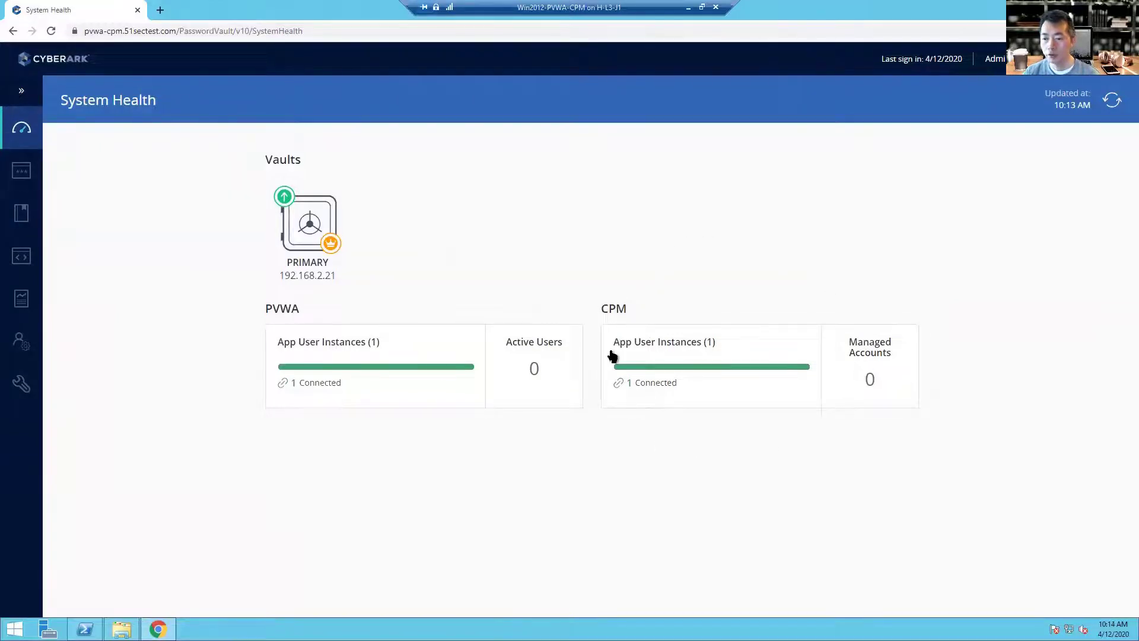
Step: Confirm the CPM at 192.168.2.23 is connected, then go to Platform Management
{"action": "left_click", "coordinate": [737, 374]}
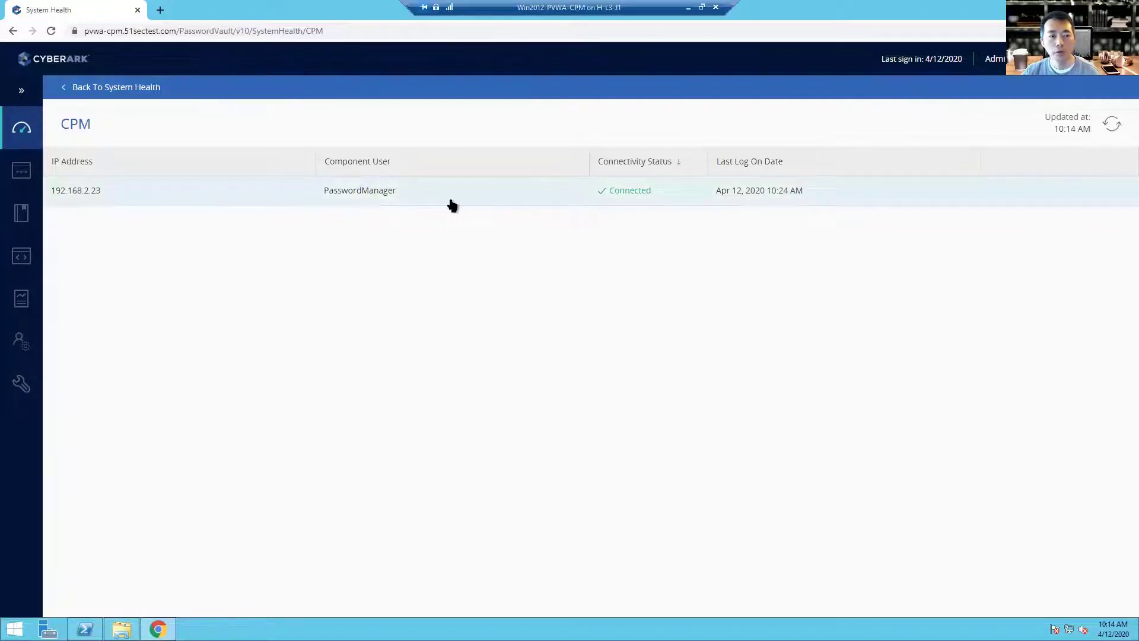
{"action": "mouse_move", "coordinate": [34, 380]}
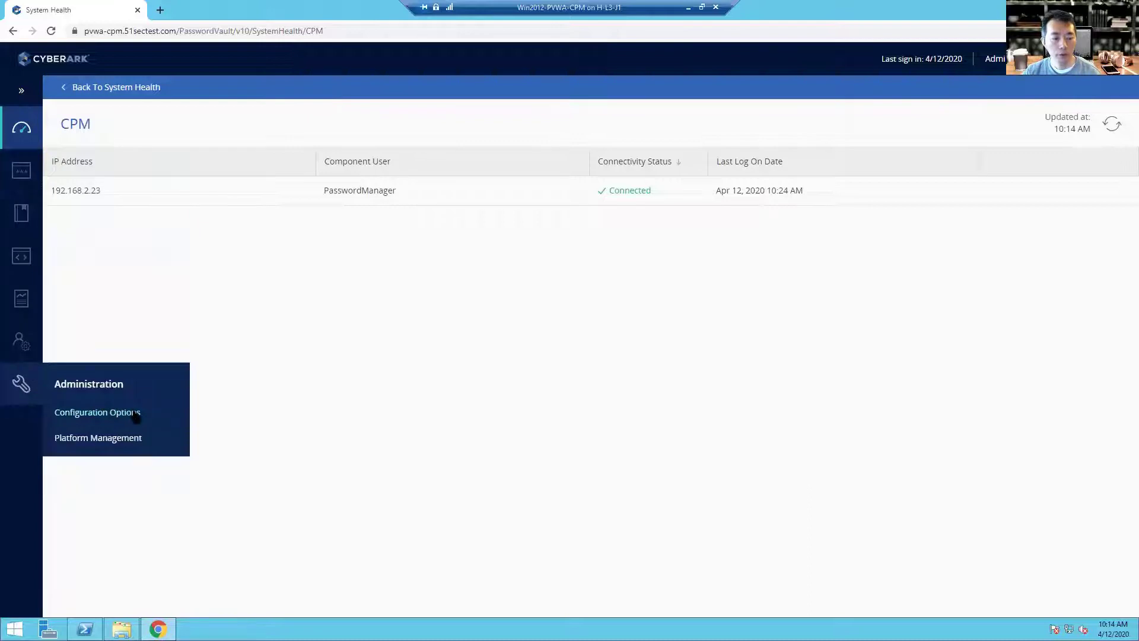
{"action": "left_click", "coordinate": [138, 438]}
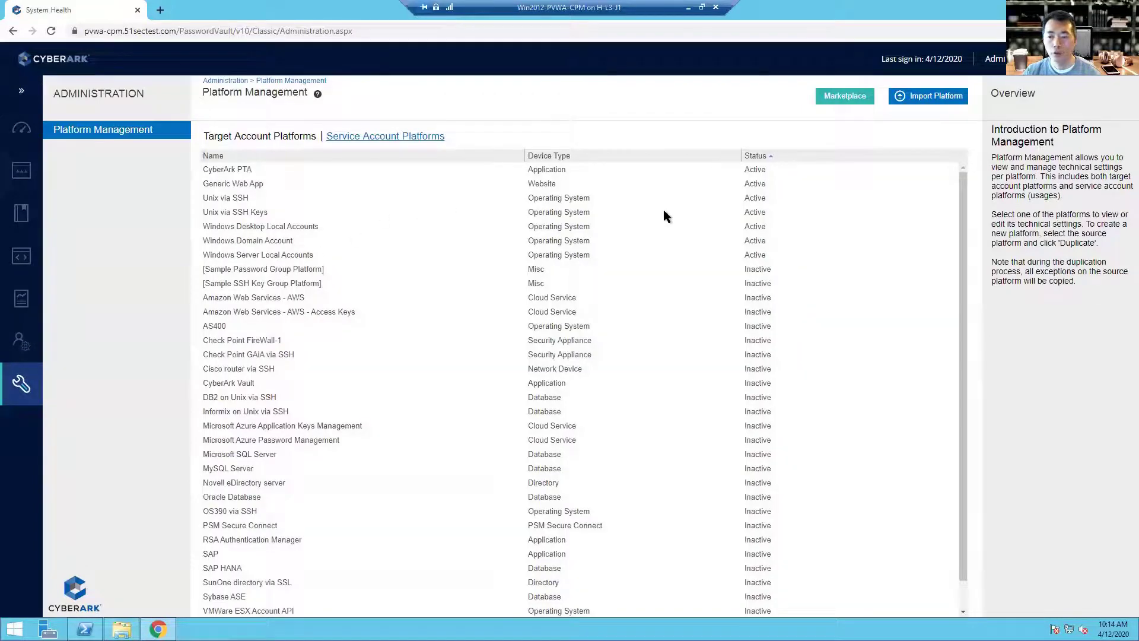
Step: Scroll through the Target Account Platforms table down to Windows Loosely Device
{"action": "scroll", "coordinate": [670, 267], "scroll_direction": "down", "scroll_amount": 1}
{"action": "scroll", "coordinate": [675, 440], "scroll_direction": "up", "scroll_amount": 1}
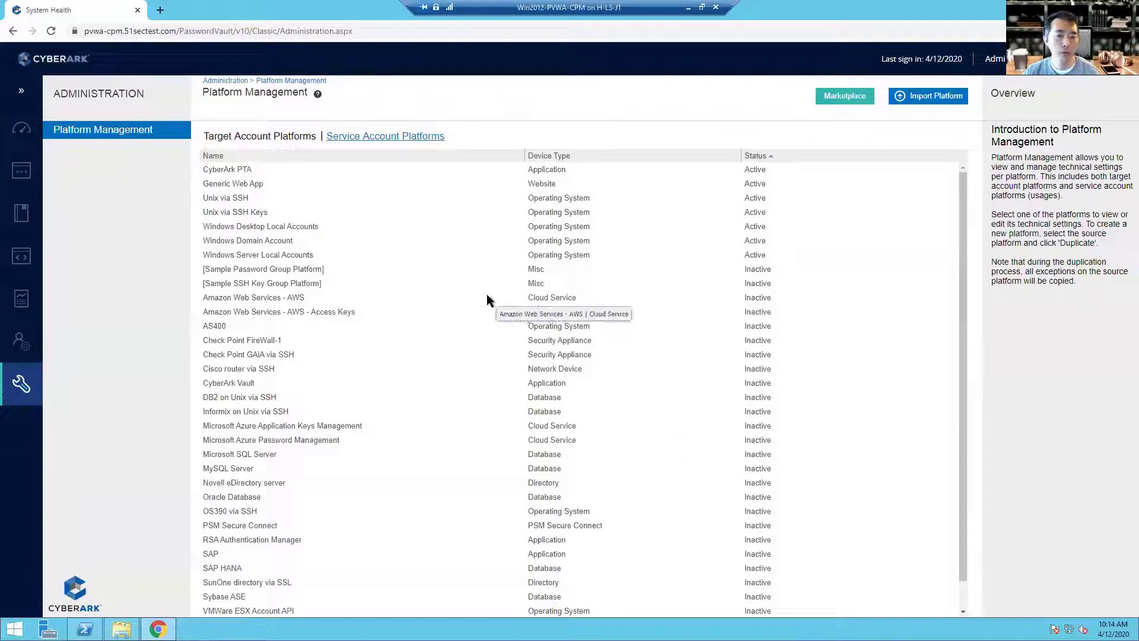
{"action": "scroll", "coordinate": [482, 301], "scroll_direction": "down", "scroll_amount": 1}
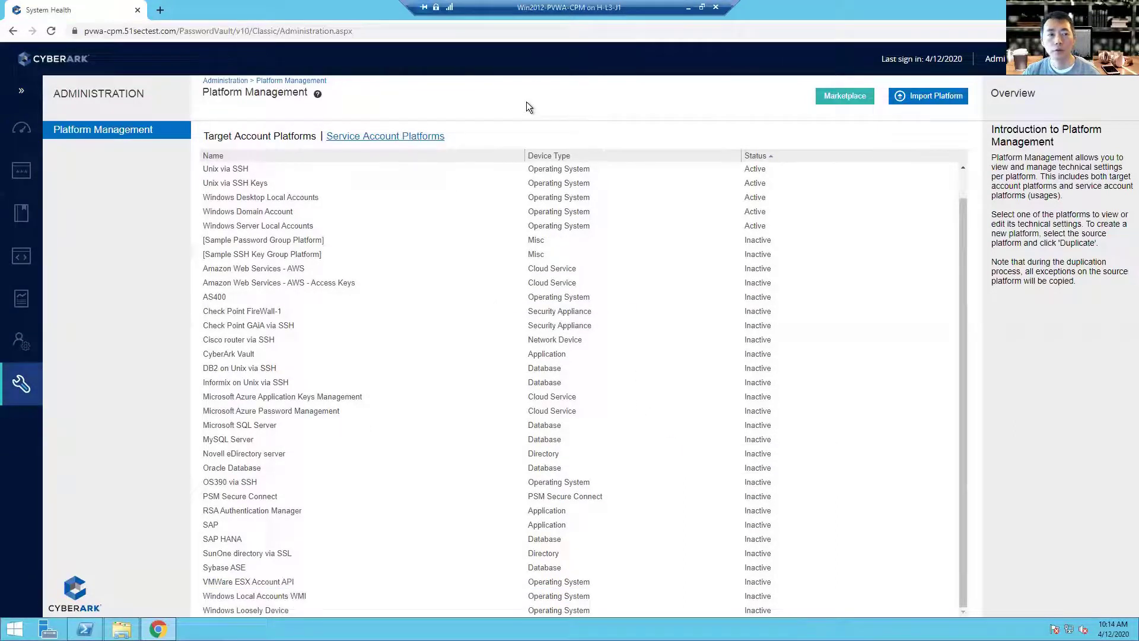